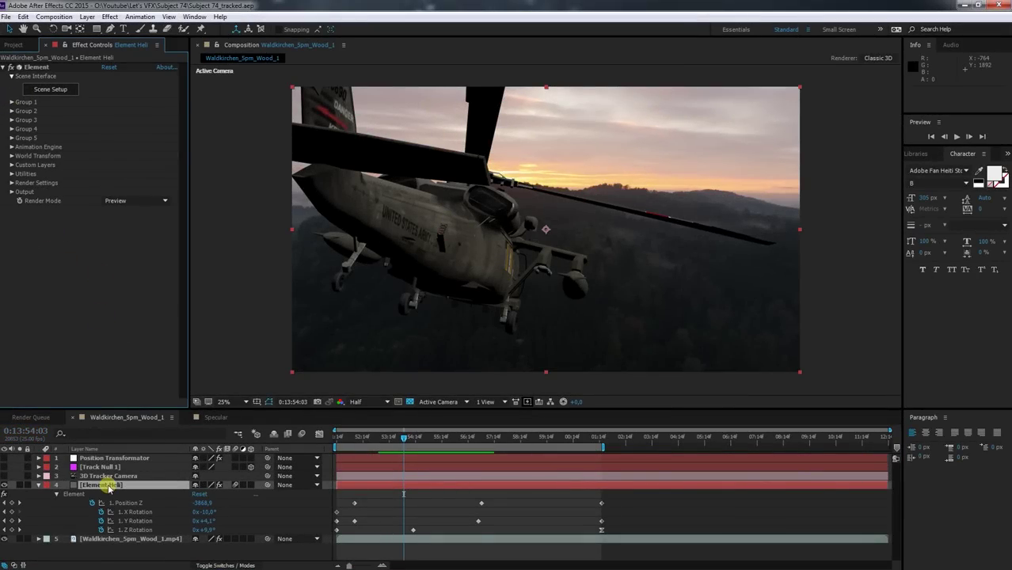
# - Expand the Element effect's Render Settings and briefly inspect the Lighting group
pyautogui.click(11, 183)
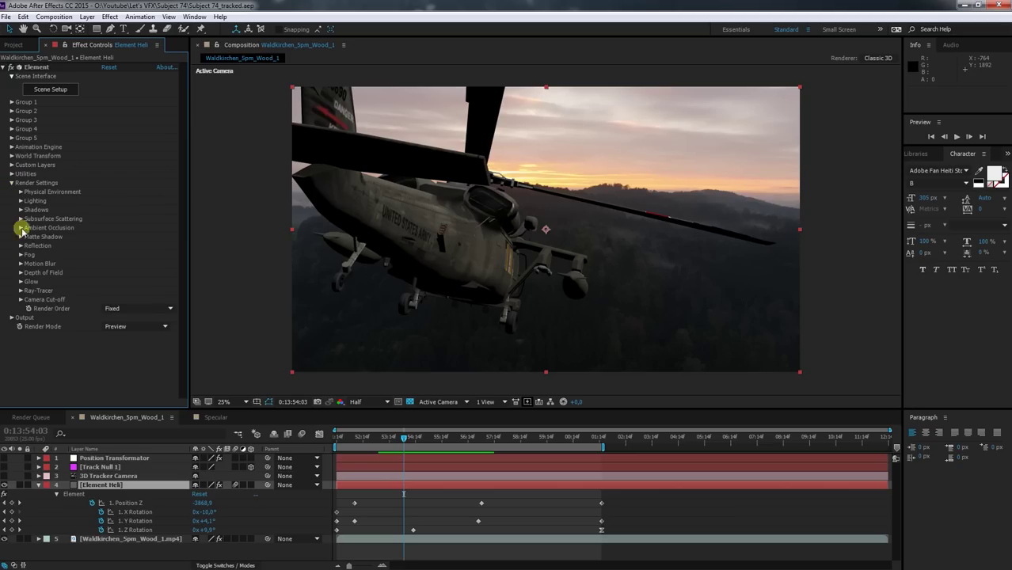
pyautogui.click(21, 202)
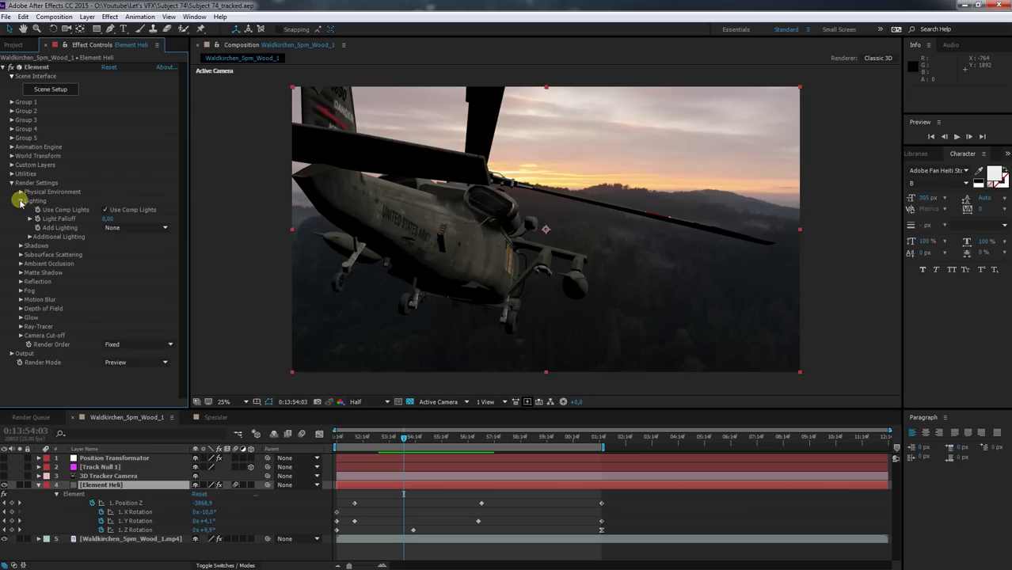
pyautogui.click(21, 201)
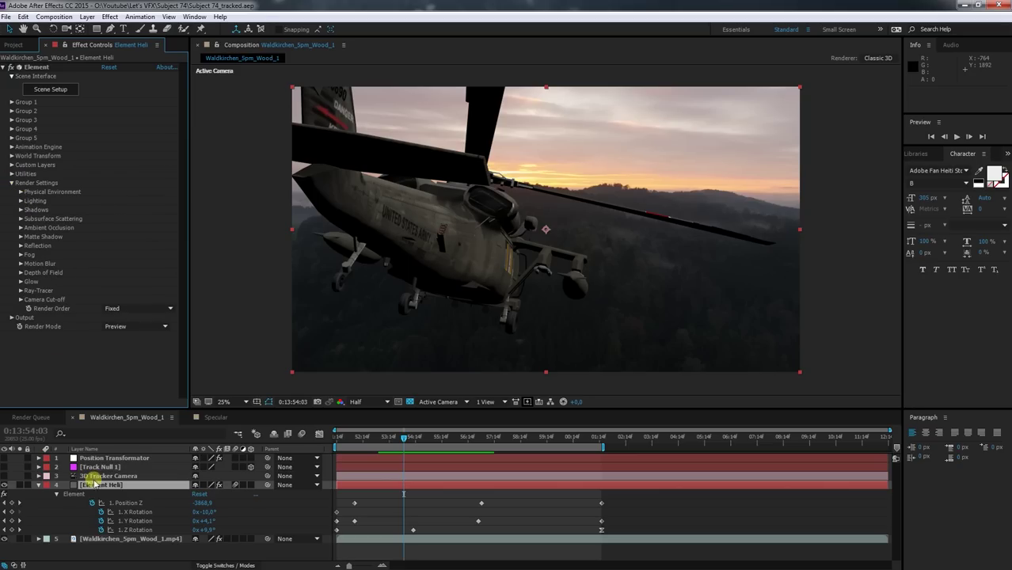
# - Create Light 1 as an ambient light with a peach colour at 86% intensity
pyautogui.click(108, 17)
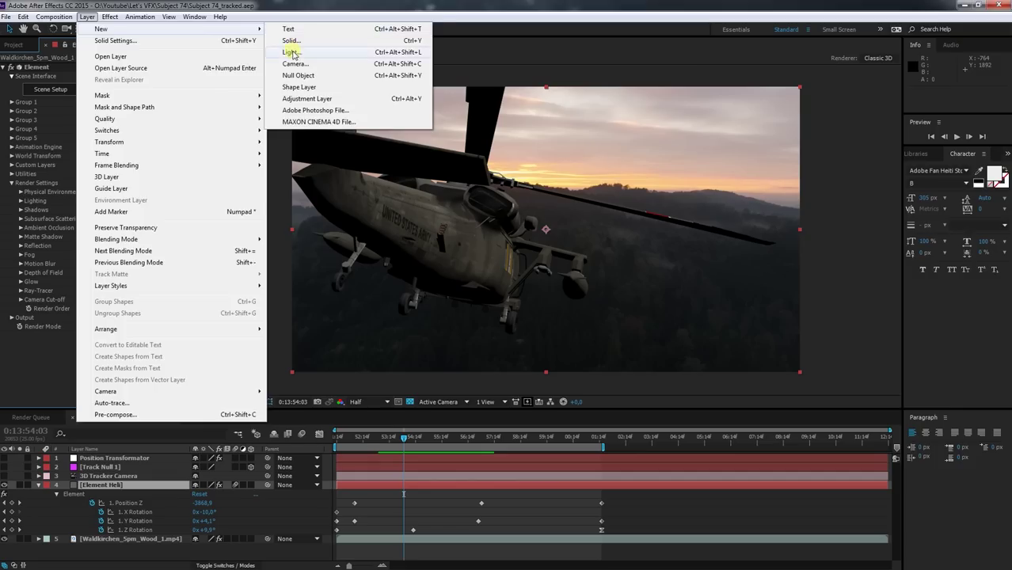
pyautogui.click(286, 49)
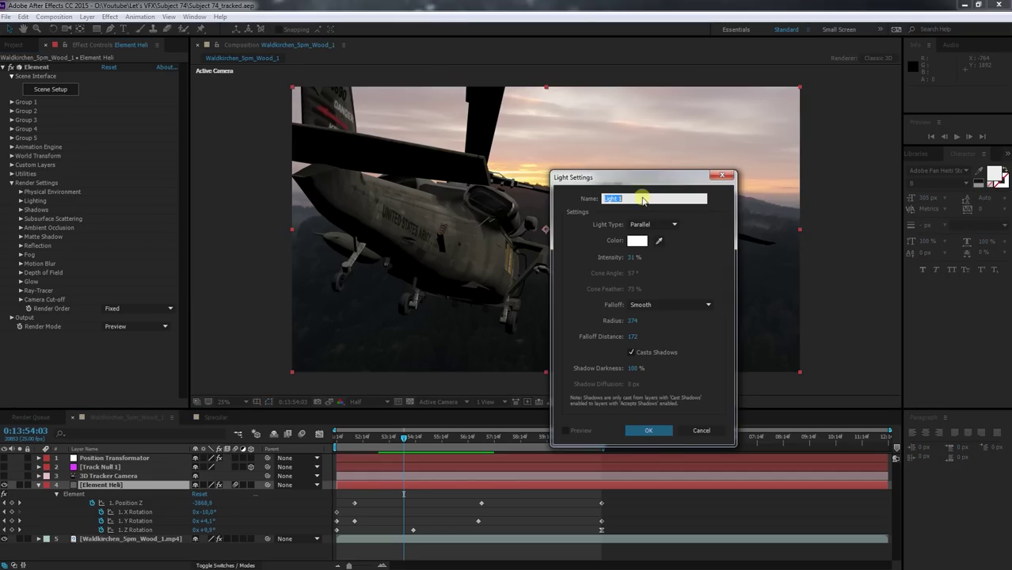
pyautogui.click(647, 224)
pyautogui.click(656, 272)
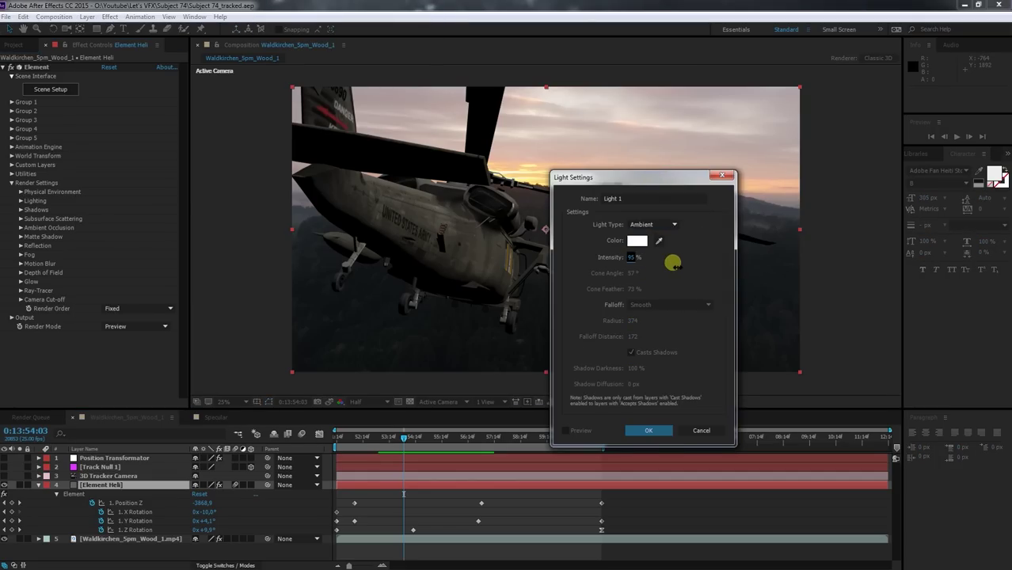
pyautogui.click(644, 242)
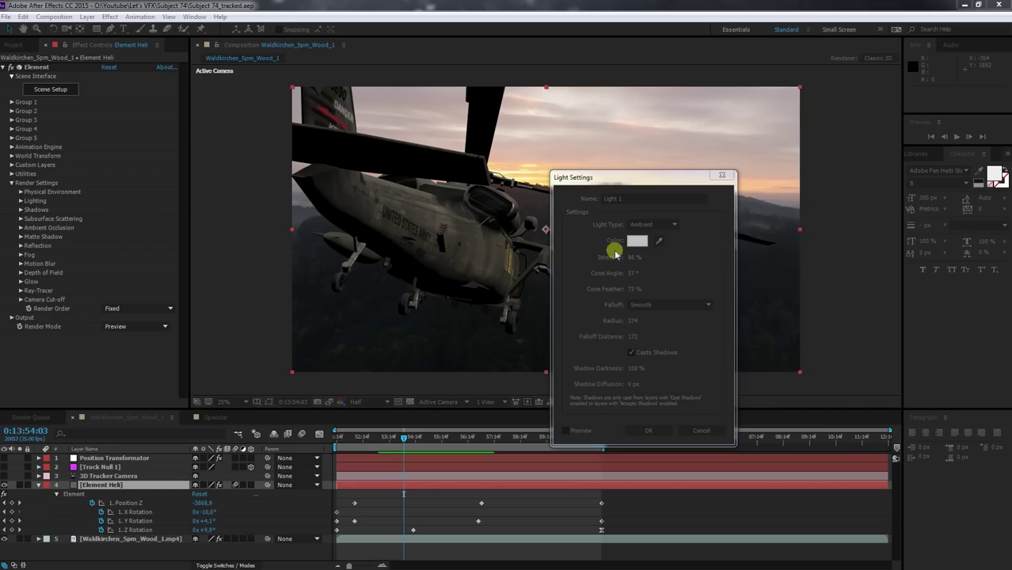
pyautogui.moveTo(475, 269); pyautogui.dragTo(463, 245)
pyautogui.moveTo(348, 146); pyautogui.dragTo(349, 137)
pyautogui.click(562, 143)
pyautogui.click(669, 436)
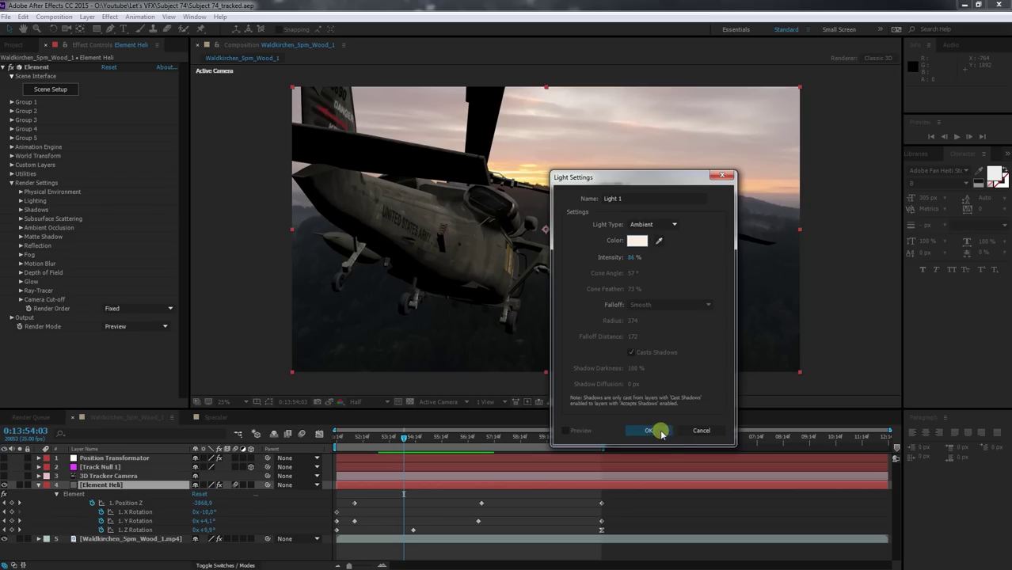
pyautogui.click(669, 436)
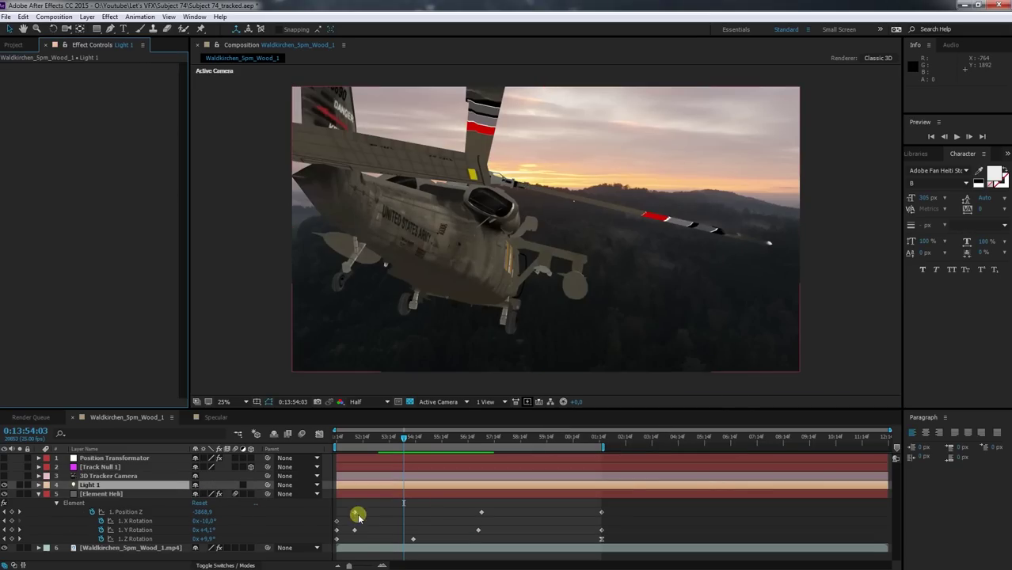
# - Toggle Light 1 to compare the helicopter lighting, then select and collapse Element Heli
pyautogui.click(25, 484)
pyautogui.click(4, 484)
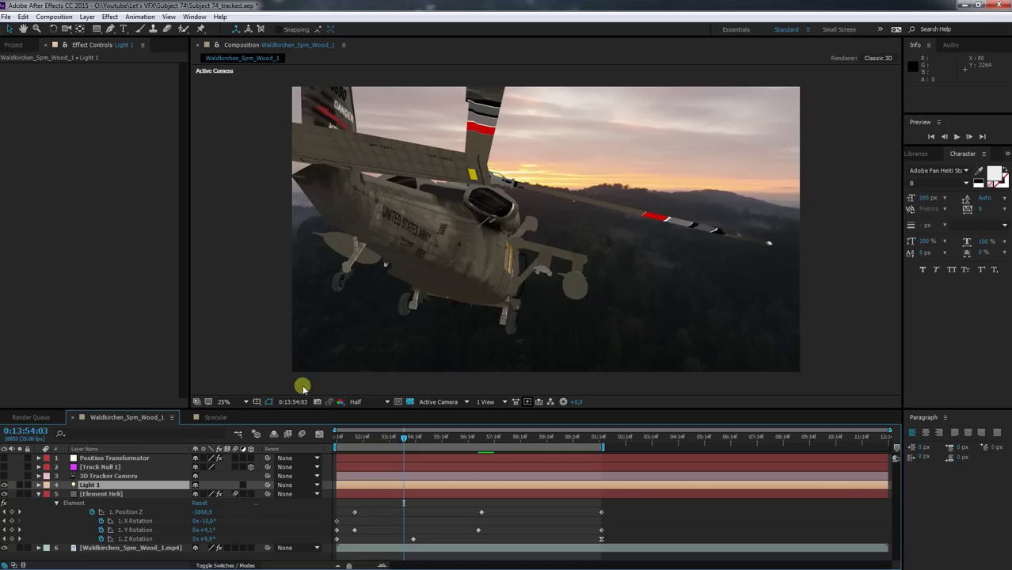
pyautogui.click(117, 495)
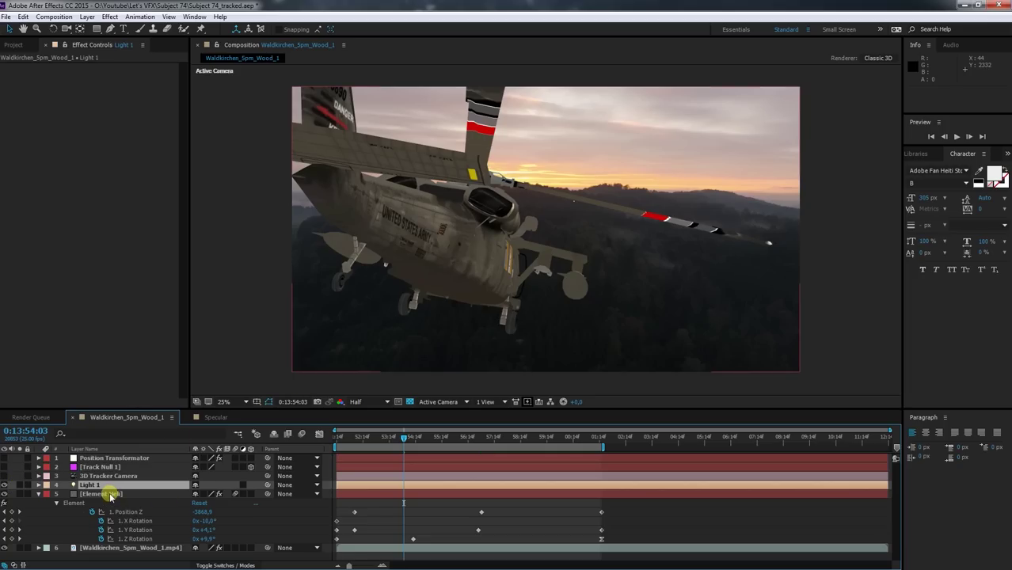
pyautogui.click(38, 493)
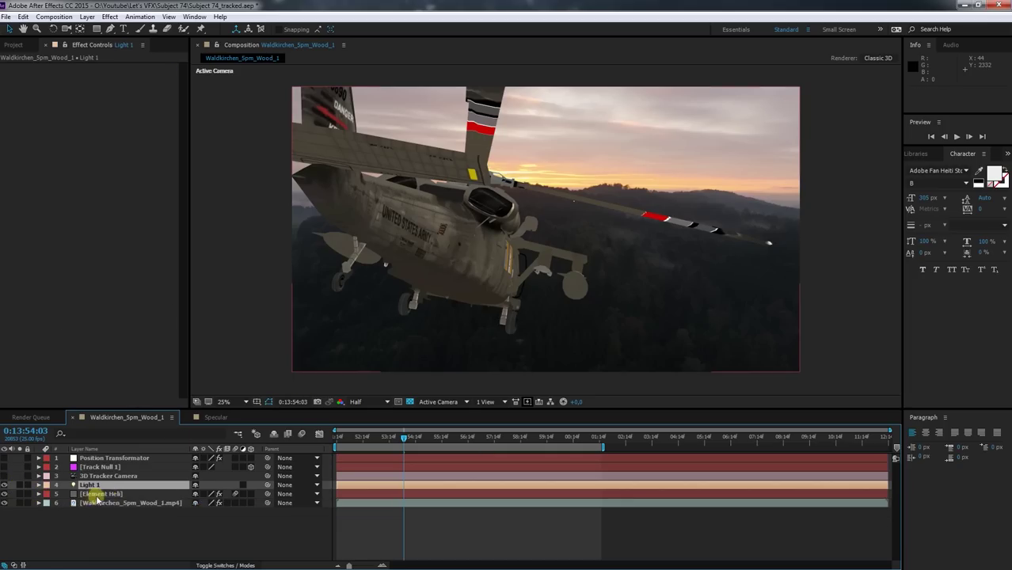
pyautogui.click(96, 494)
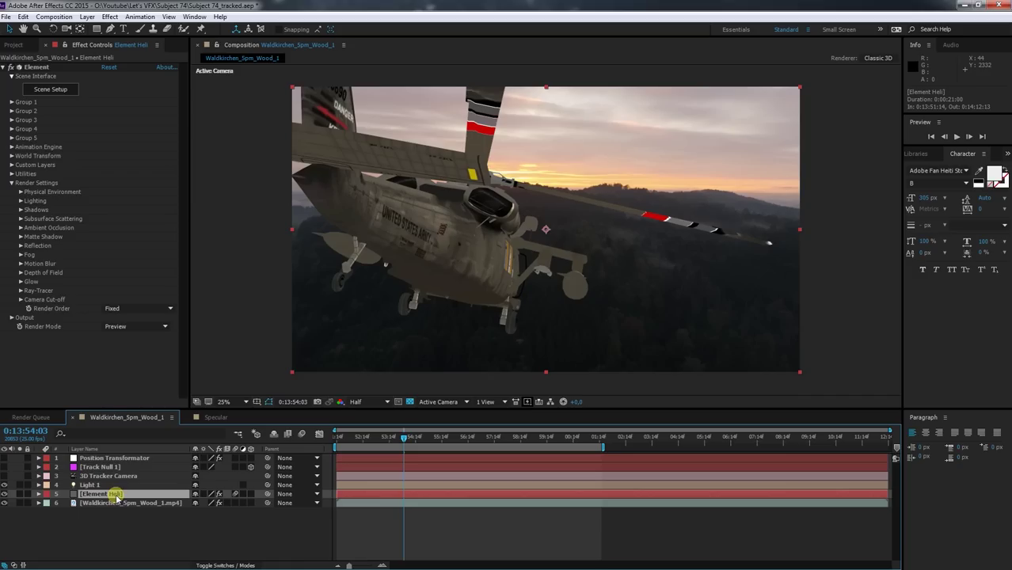
# - Duplicate the forest footage layer and enable time remapping on the copy
pyautogui.click(114, 503)
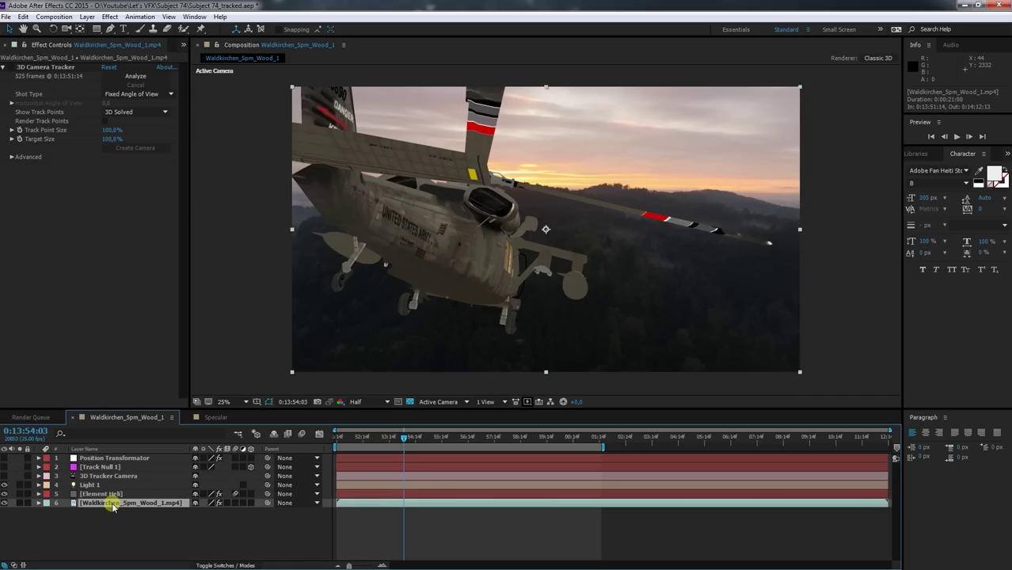
pyautogui.hotkey('ctrl', 'd')
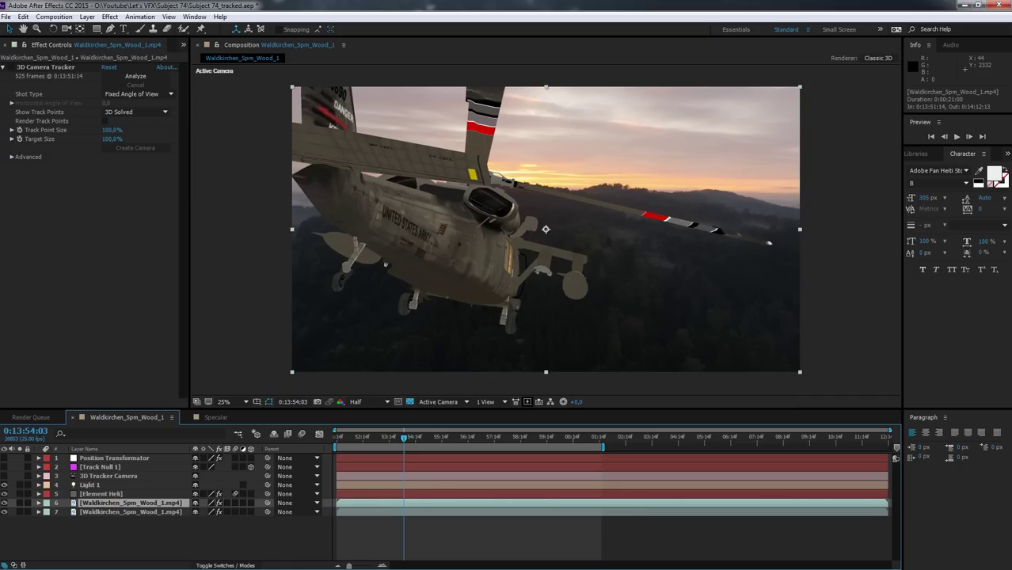
pyautogui.rightClick(162, 504)
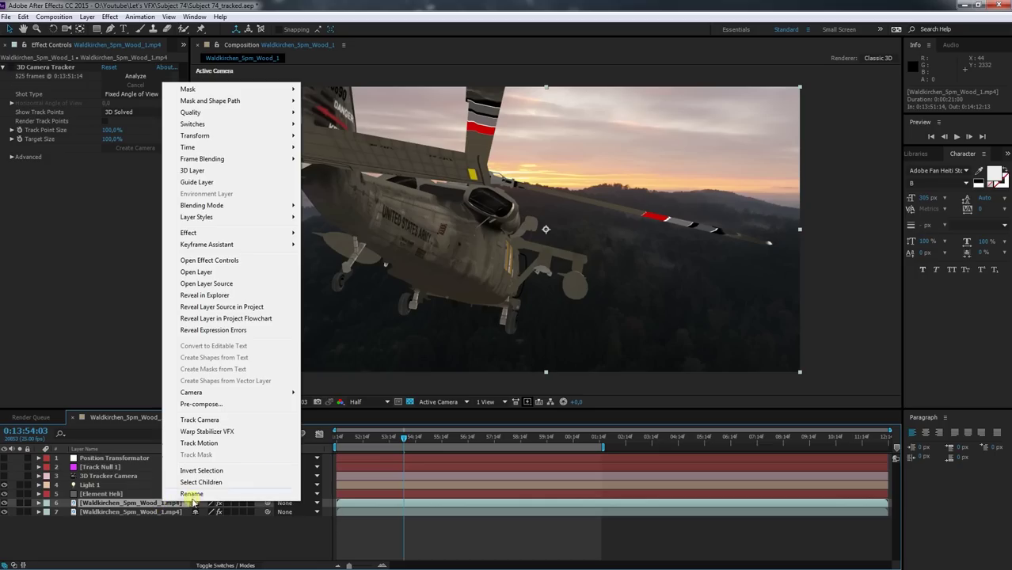
pyautogui.moveTo(188, 148)
pyautogui.click(348, 147)
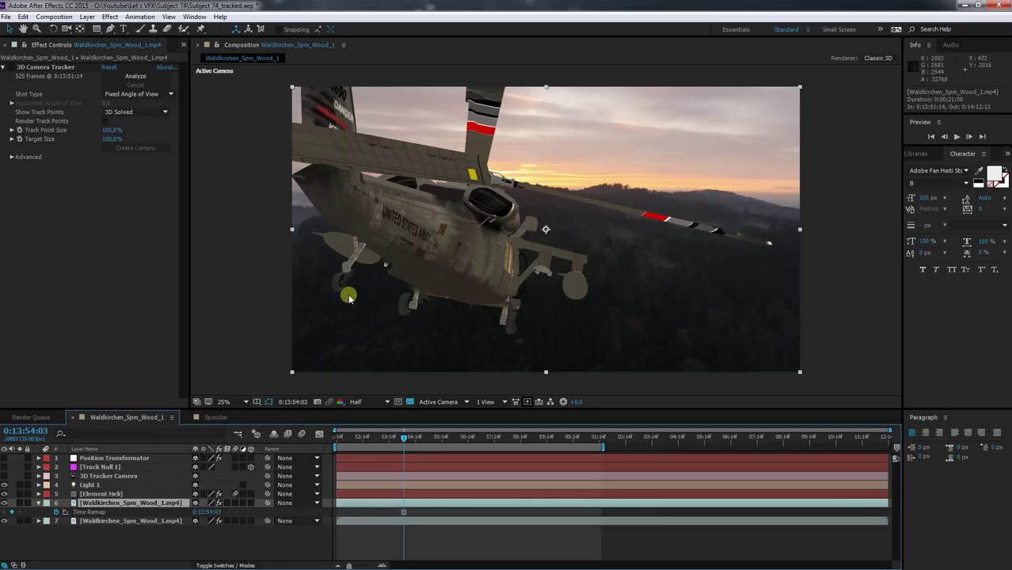
# - Pre-compose the copy into 'Diffuse', moving all attributes into the new composition
pyautogui.rightClick(111, 507)
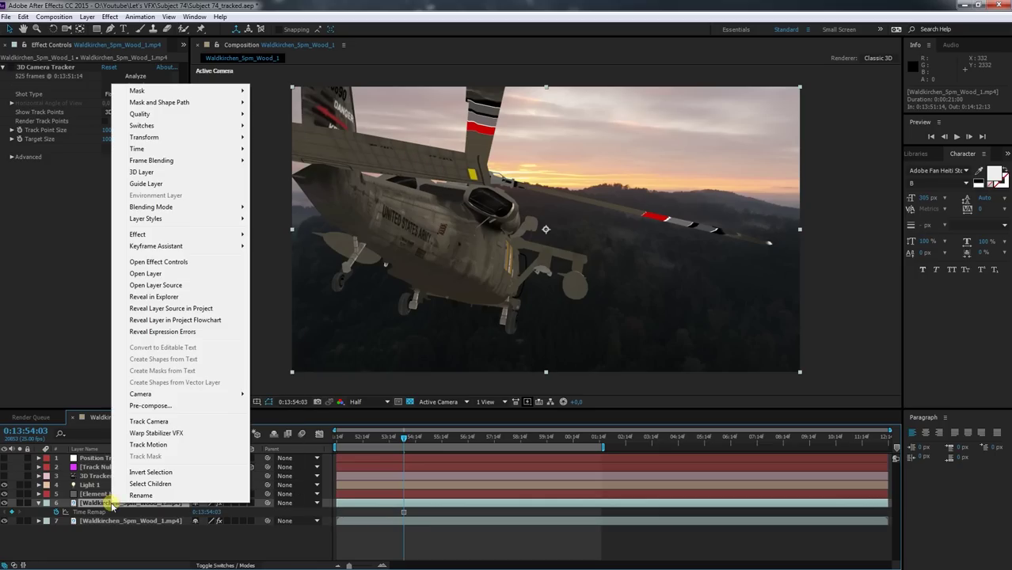
pyautogui.click(148, 406)
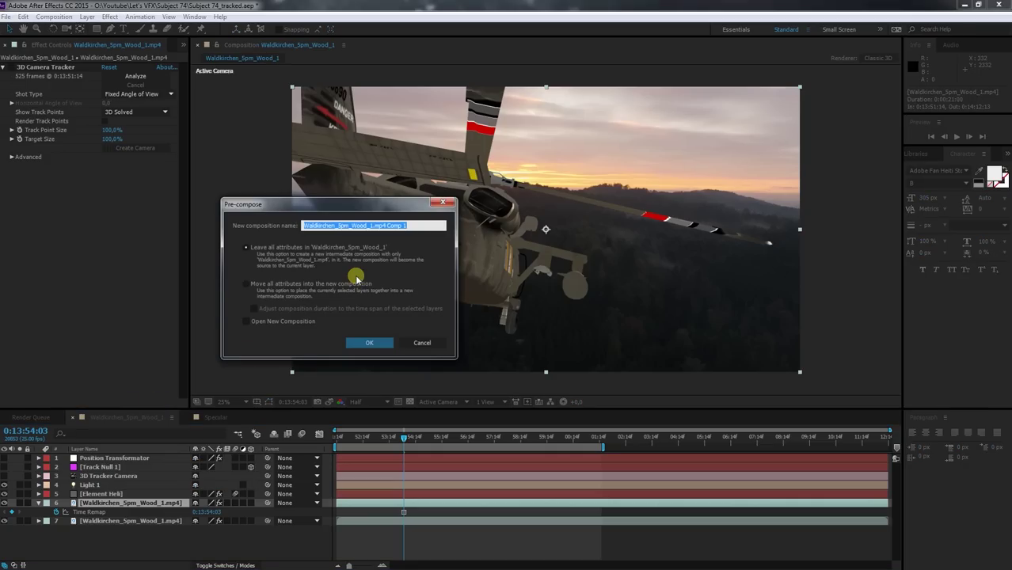
pyautogui.write('Diffuse')
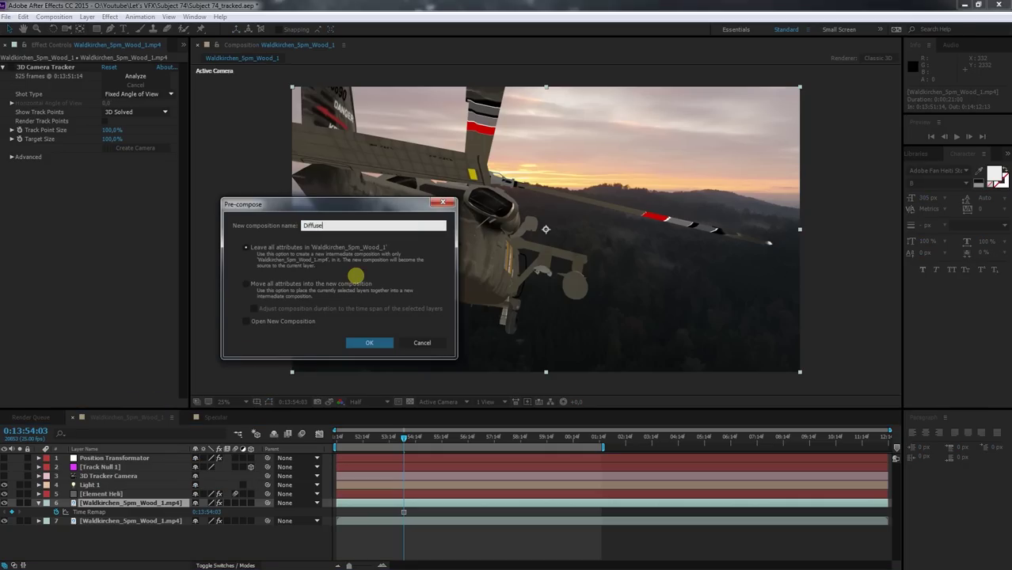
pyautogui.click(319, 283)
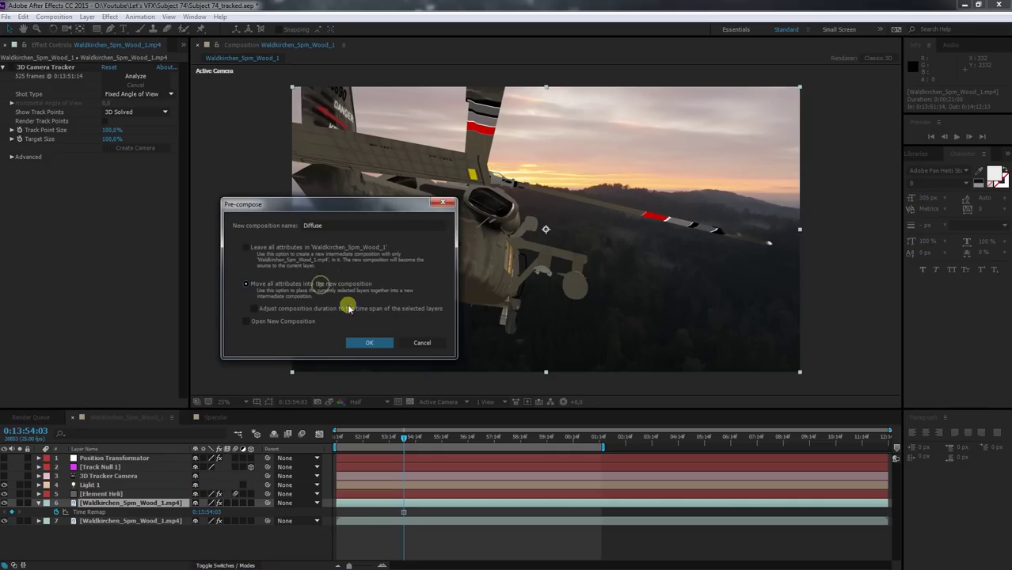
pyautogui.click(369, 342)
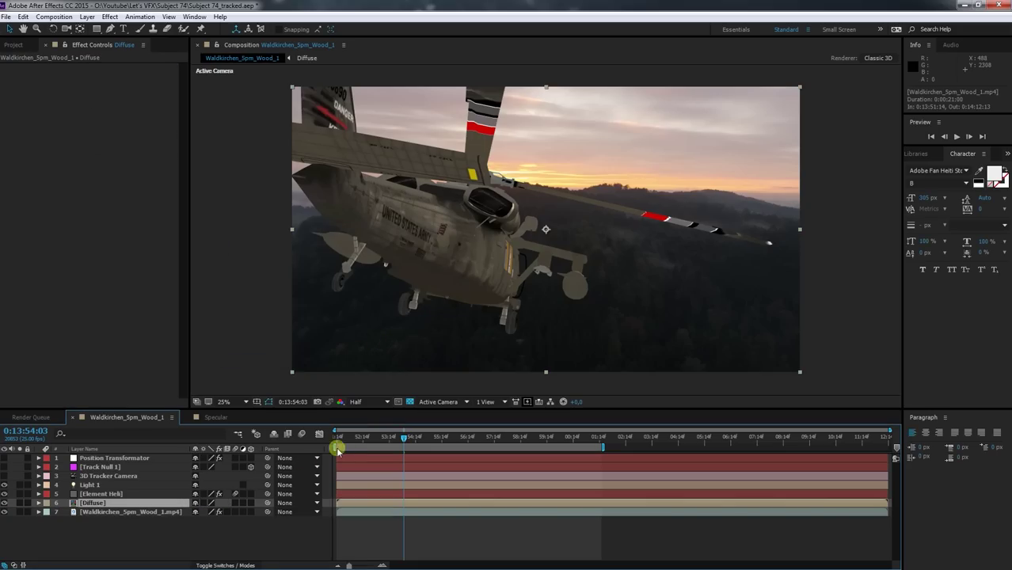
# - Open the Diffuse precomp, move to a slightly later frame and select its footage layer
pyautogui.doubleClick(92, 505)
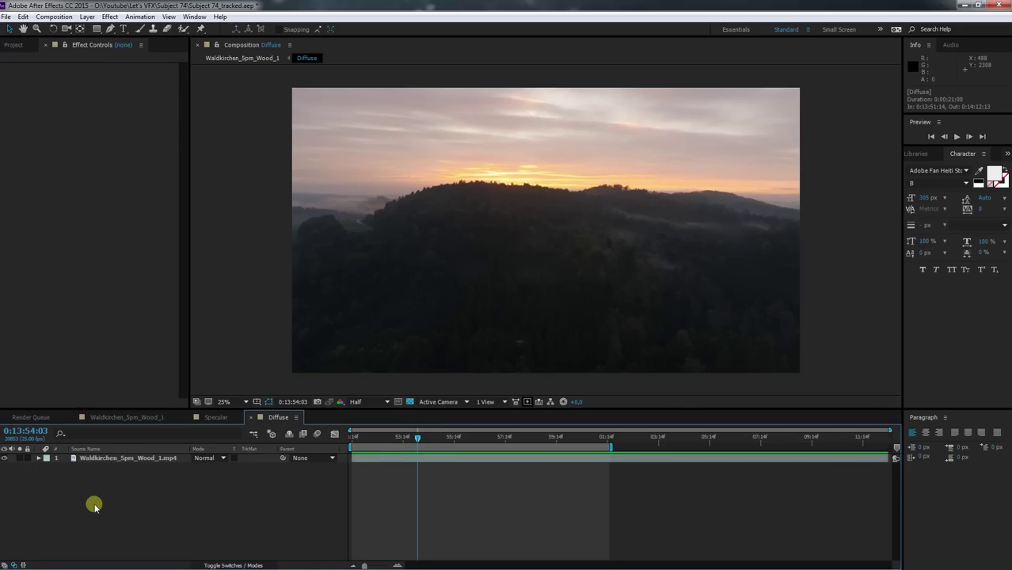
pyautogui.moveTo(418, 439); pyautogui.dragTo(425, 438)
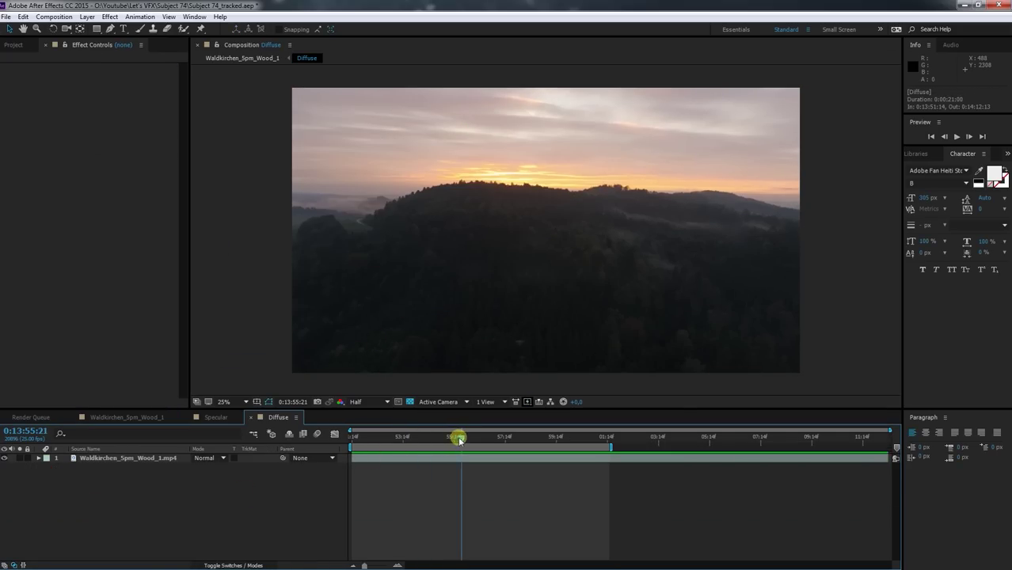
pyautogui.click(143, 458)
pyautogui.rightClick(143, 457)
pyautogui.press('Escape')
# - Set the Diffuse composition width to 16 px in Composition Settings
pyautogui.click(295, 417)
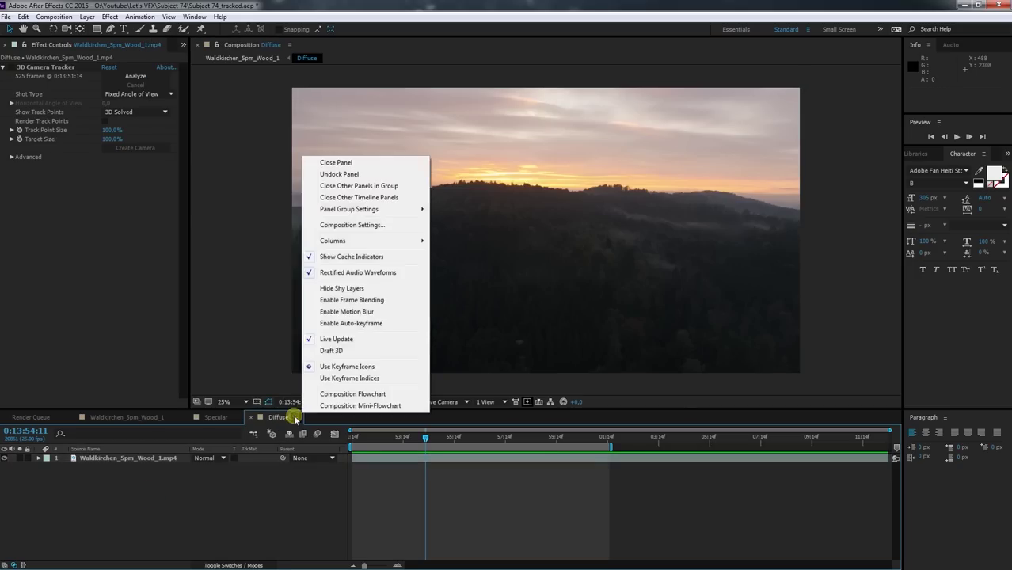
pyautogui.click(384, 224)
pyautogui.click(445, 269)
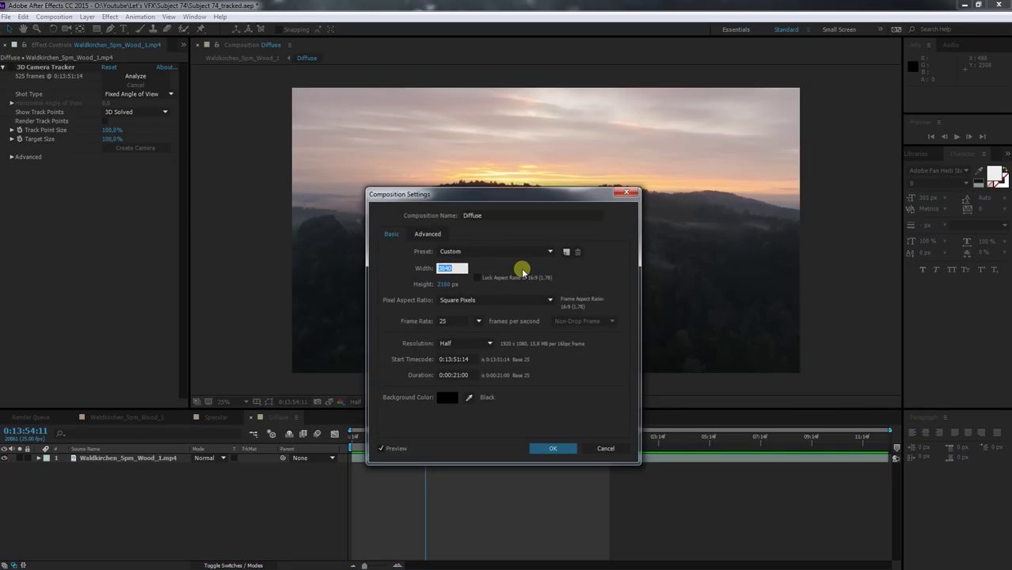
pyautogui.write('16')
pyautogui.press('Tab')
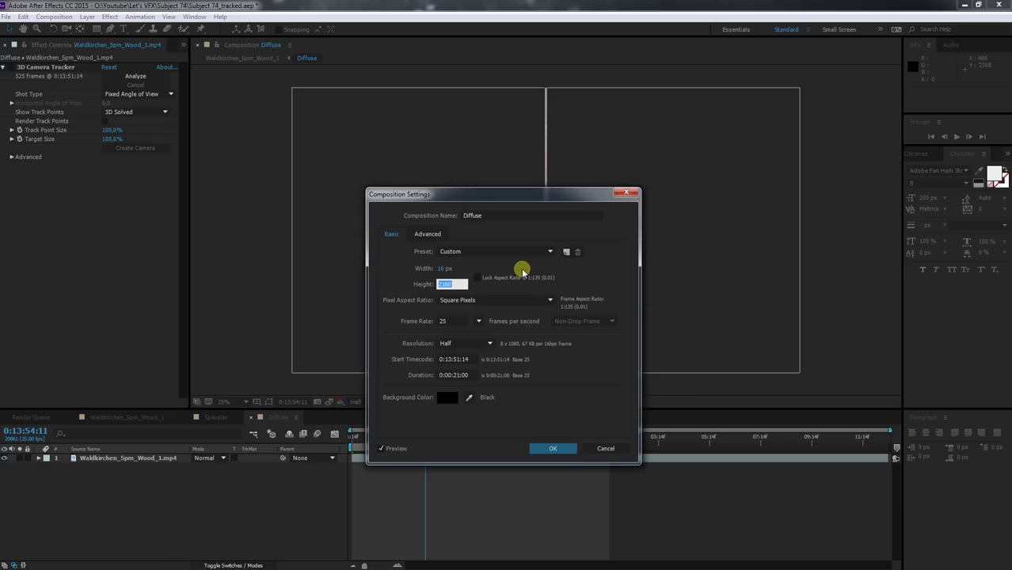
pyautogui.write('8')
pyautogui.press('Return')
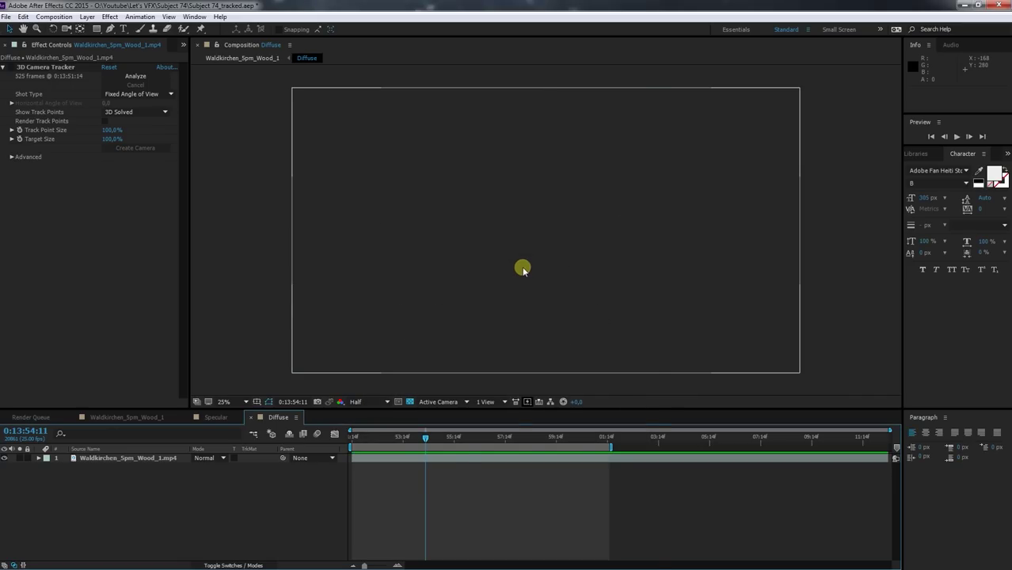
# - Fit the footage to the comp and zoom in to inspect individual pixels
pyautogui.rightClick(520, 258)
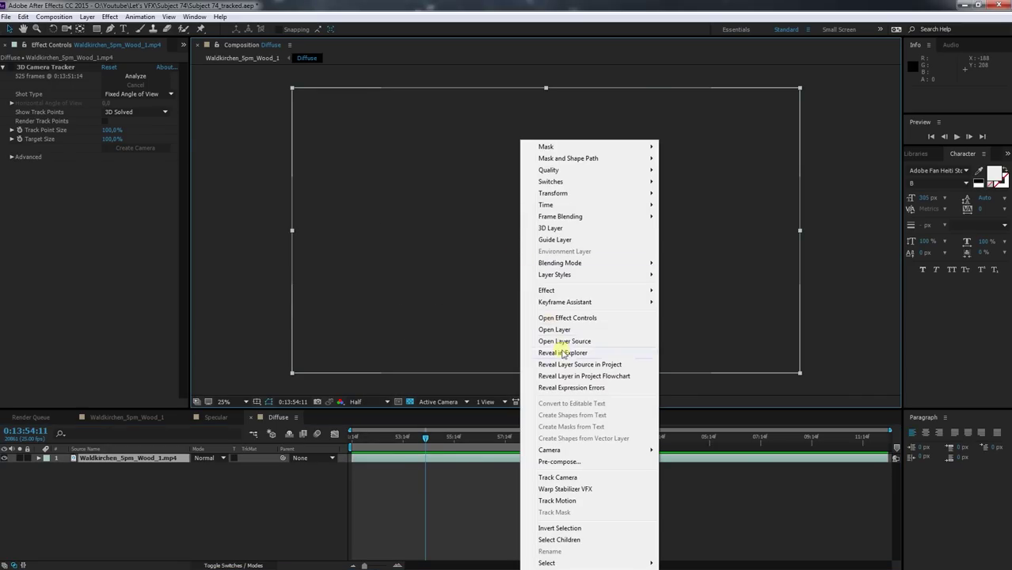
pyautogui.moveTo(553, 194)
pyautogui.click(705, 334)
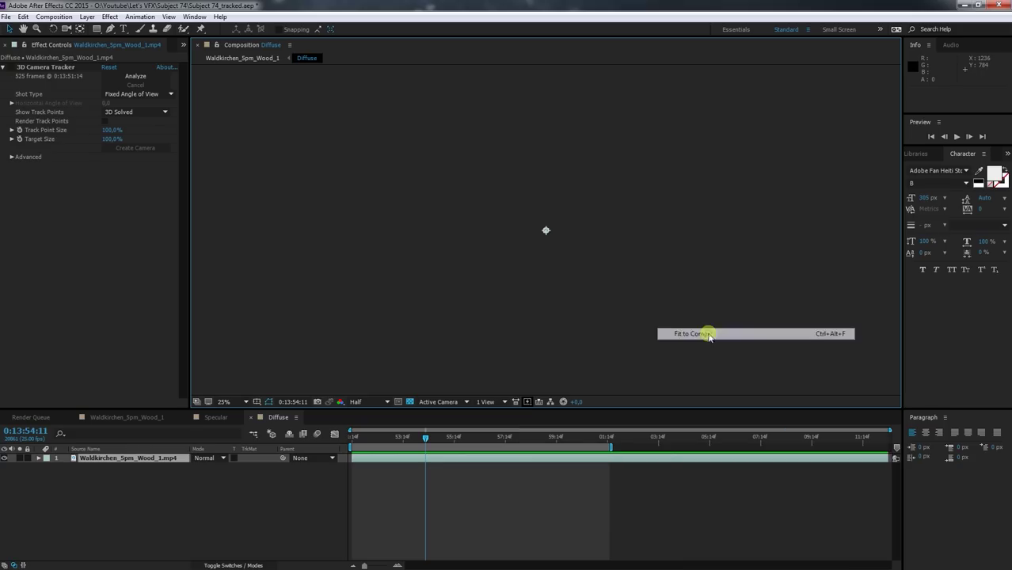
pyautogui.hotkey('shift', '/')
pyautogui.press('.')
pyautogui.press('.')
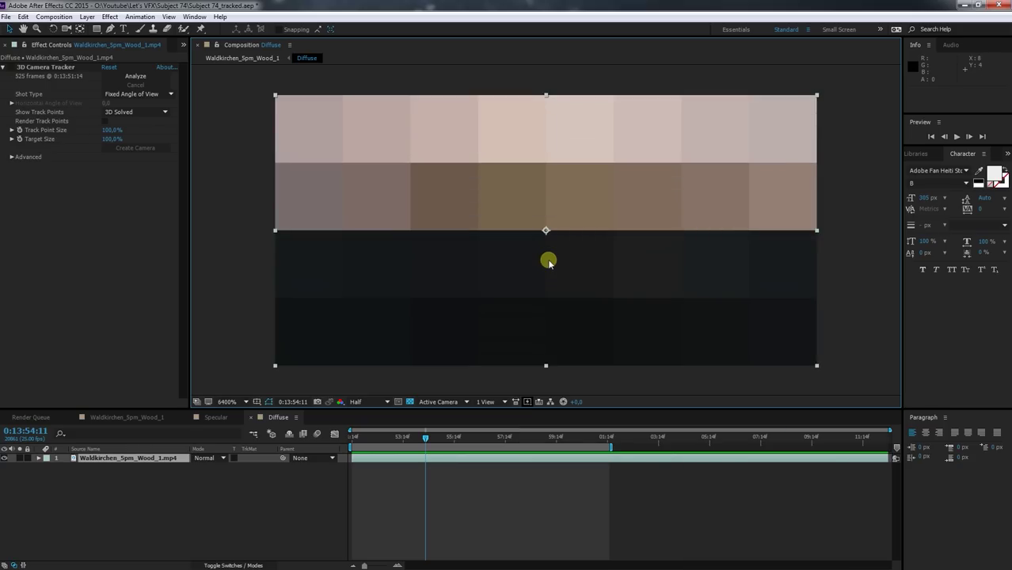
pyautogui.press(',')
pyautogui.press('.')
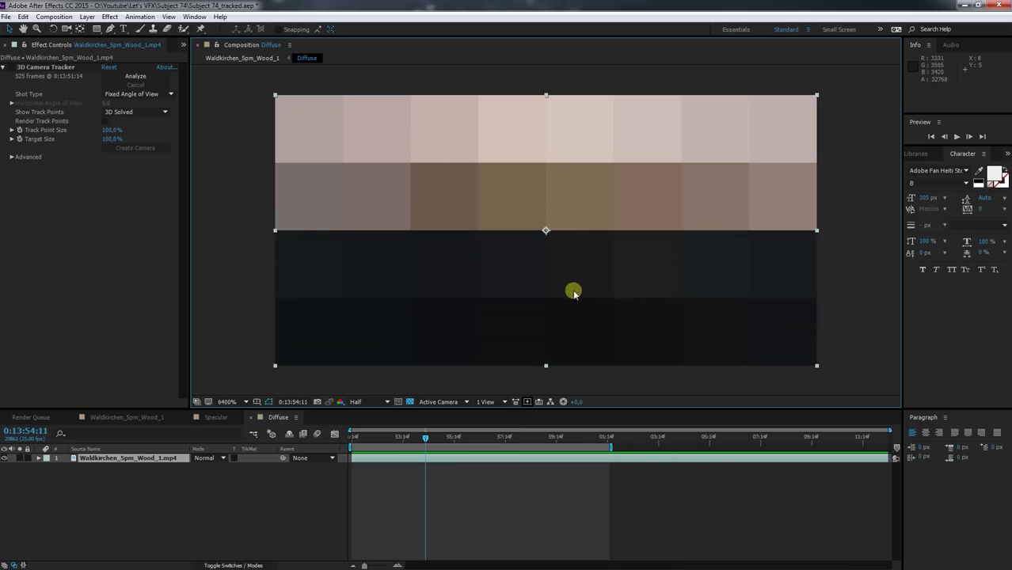
# - Save the project and delete the footage's 3D Camera Tracker effect
pyautogui.hotkey('ctrl', 's')
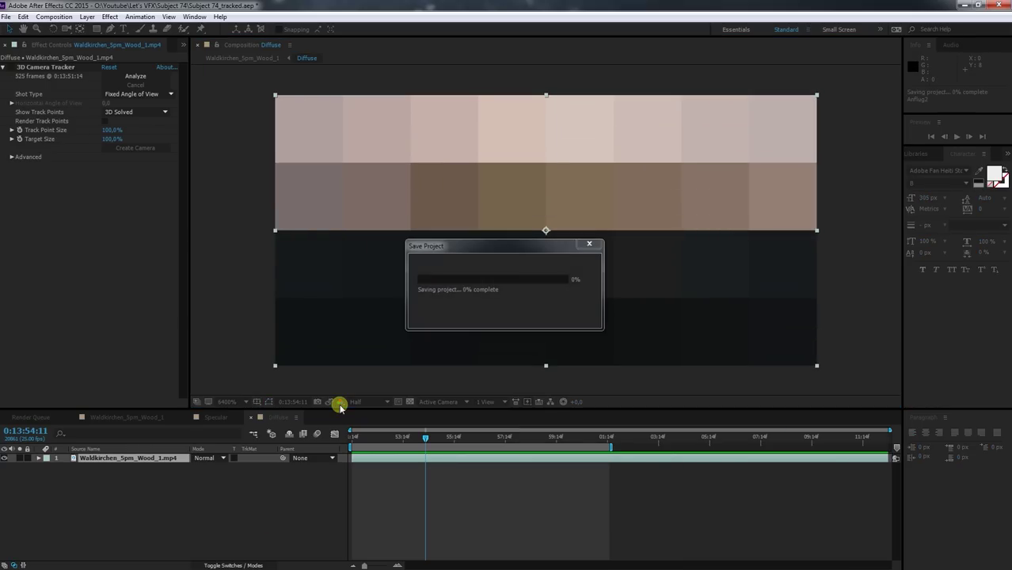
pyautogui.click(62, 69)
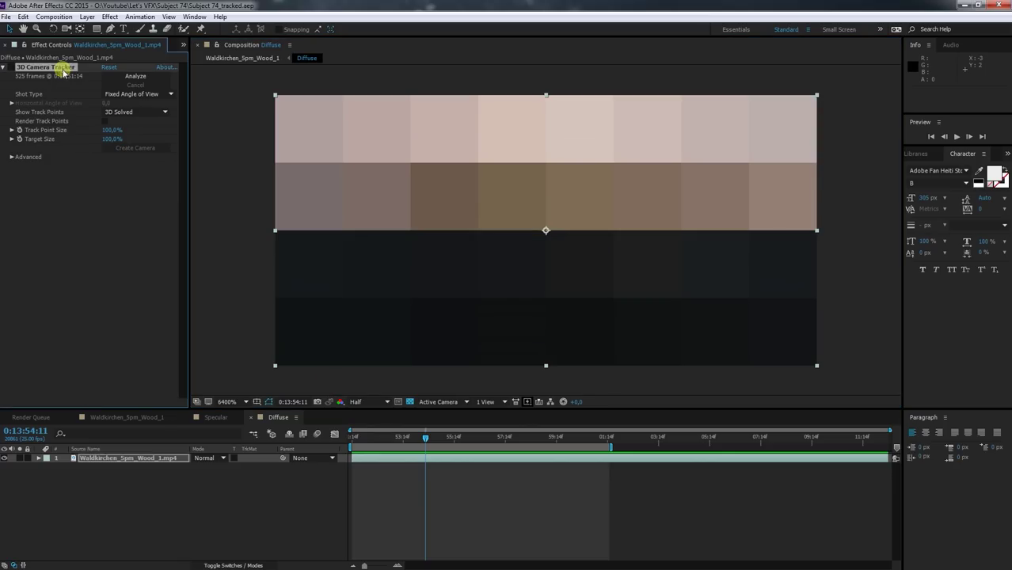
pyautogui.press('Delete')
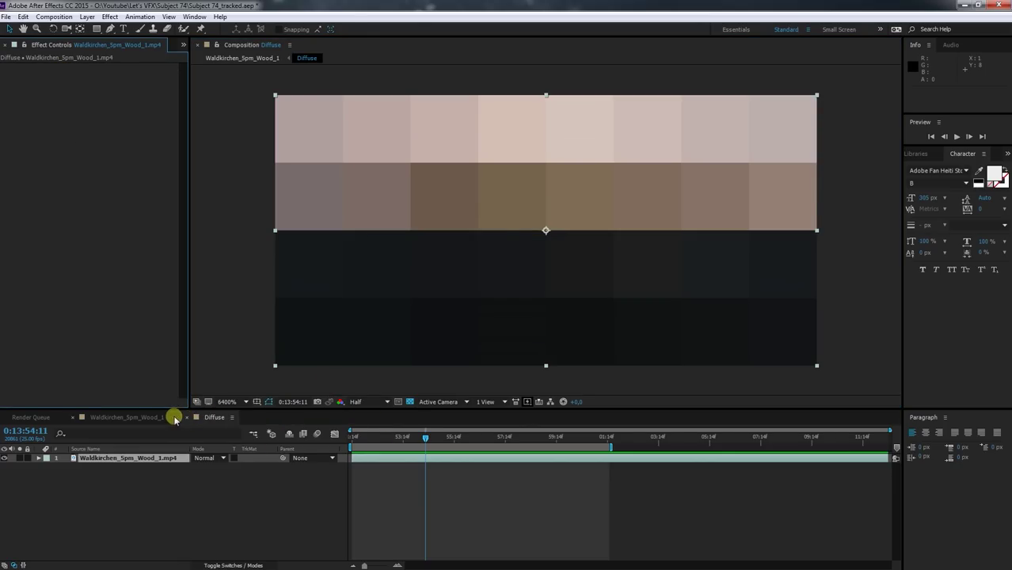
# - In Waldkirchen_5pm_Wood_1, duplicate the forest footage and freeze the copy on the current frame
pyautogui.click(142, 417)
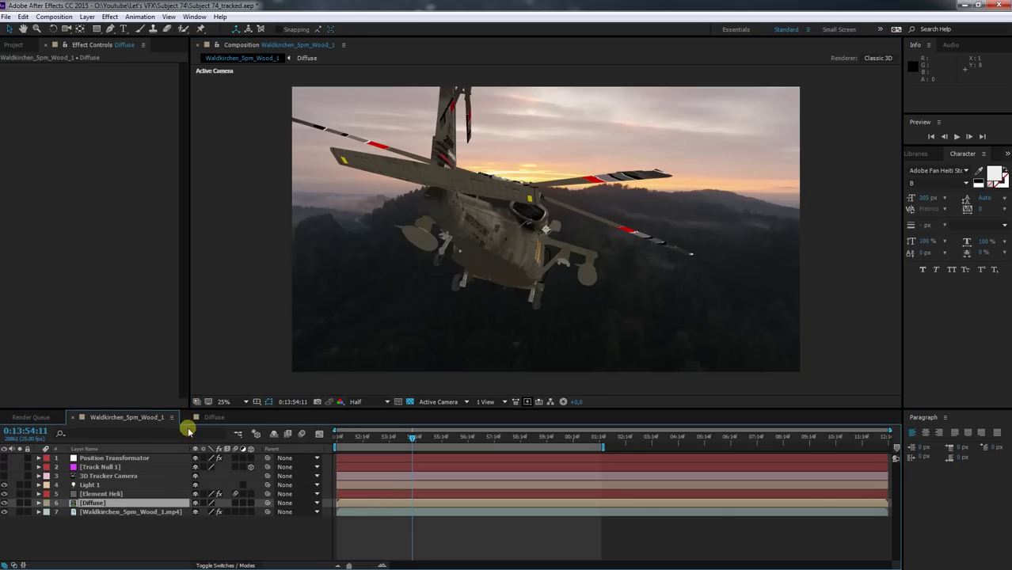
pyautogui.click(103, 494)
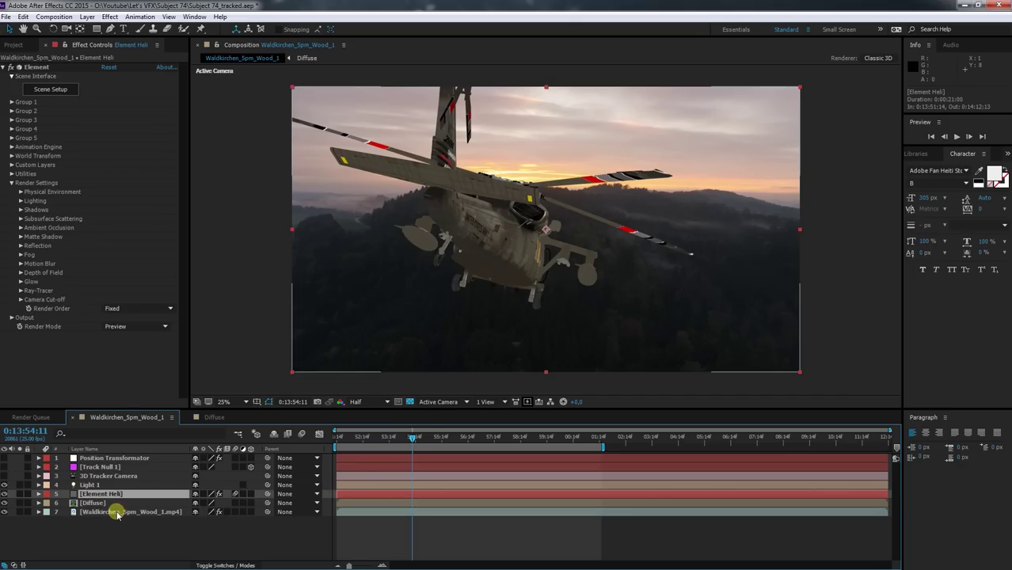
pyautogui.click(115, 512)
pyautogui.hotkey('ctrl', 'd')
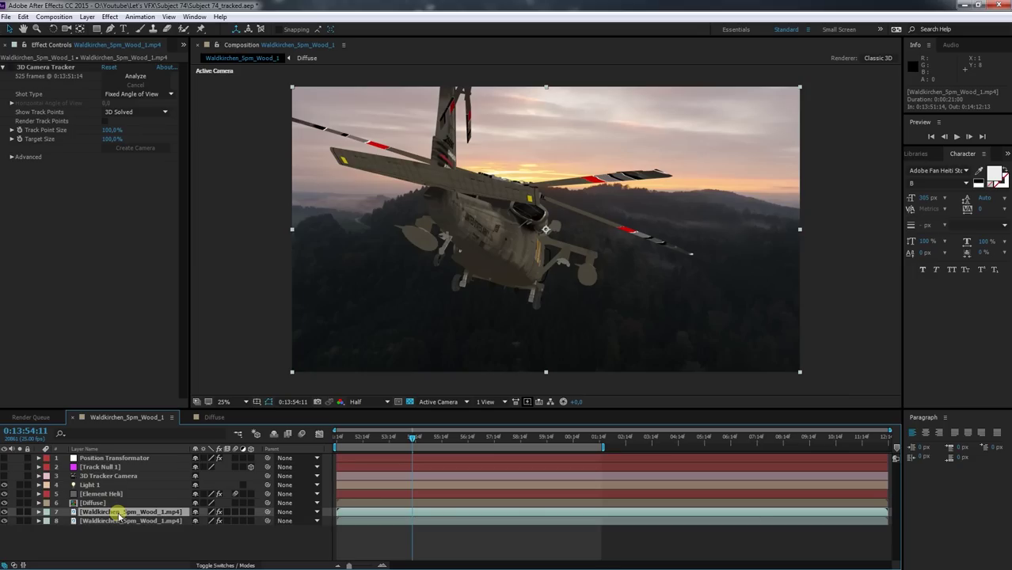
pyautogui.rightClick(117, 513)
pyautogui.moveTo(152, 229)
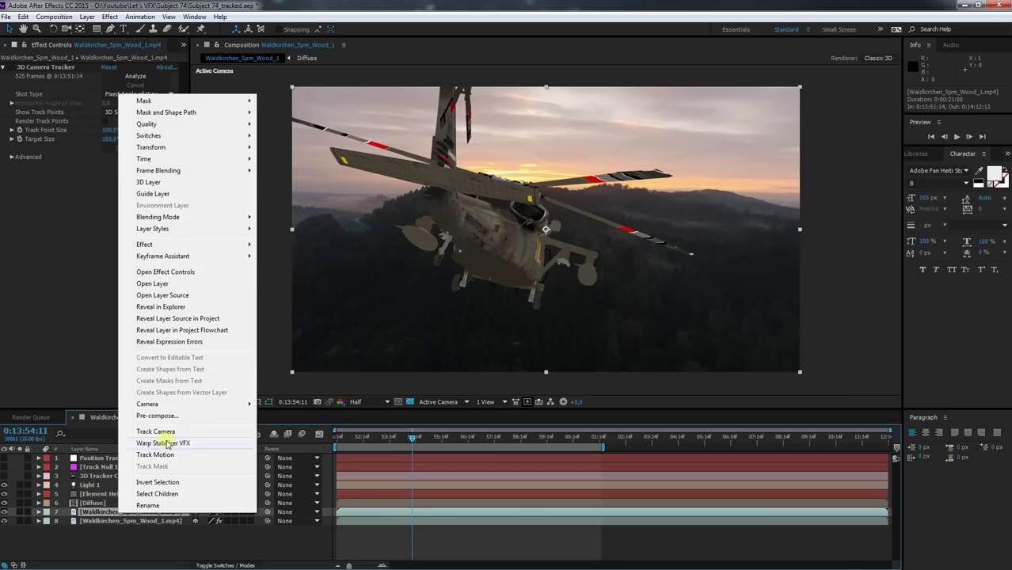
pyautogui.moveTo(143, 159)
pyautogui.click(294, 193)
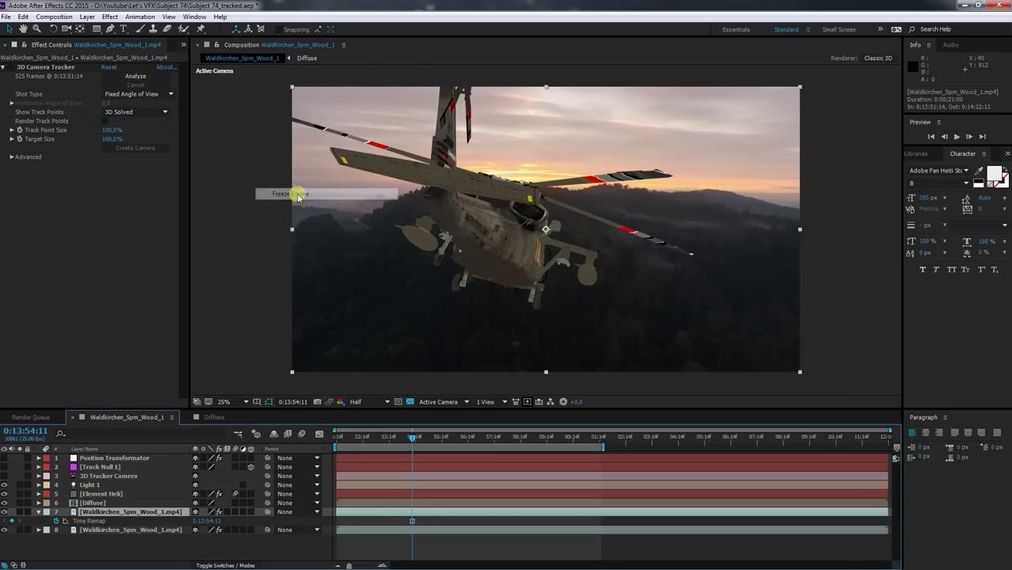
# - Rename the frozen footage layer to 'BG'
pyautogui.rightClick(94, 515)
pyautogui.click(114, 509)
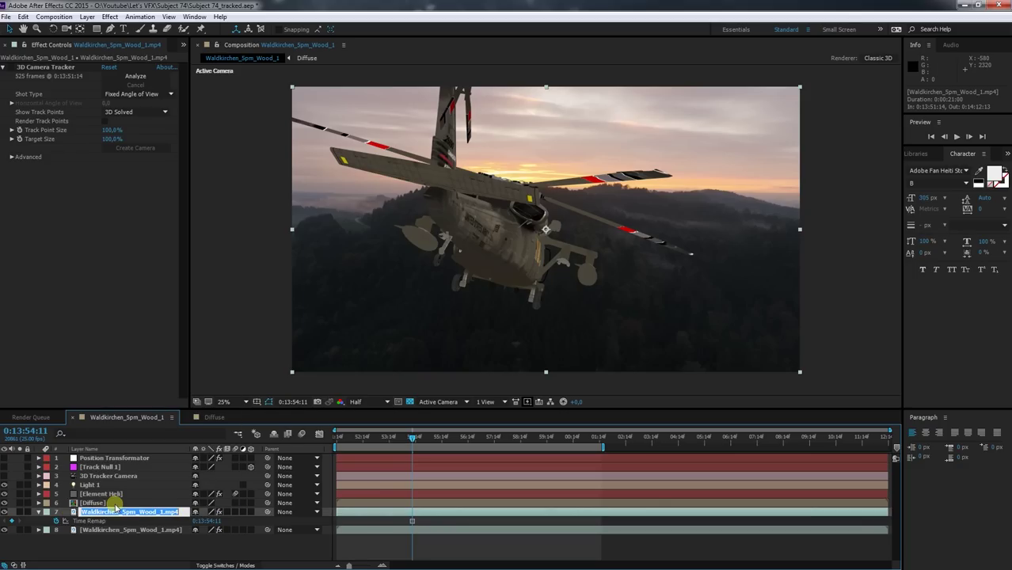
pyautogui.write('BG')
pyautogui.press('Return')
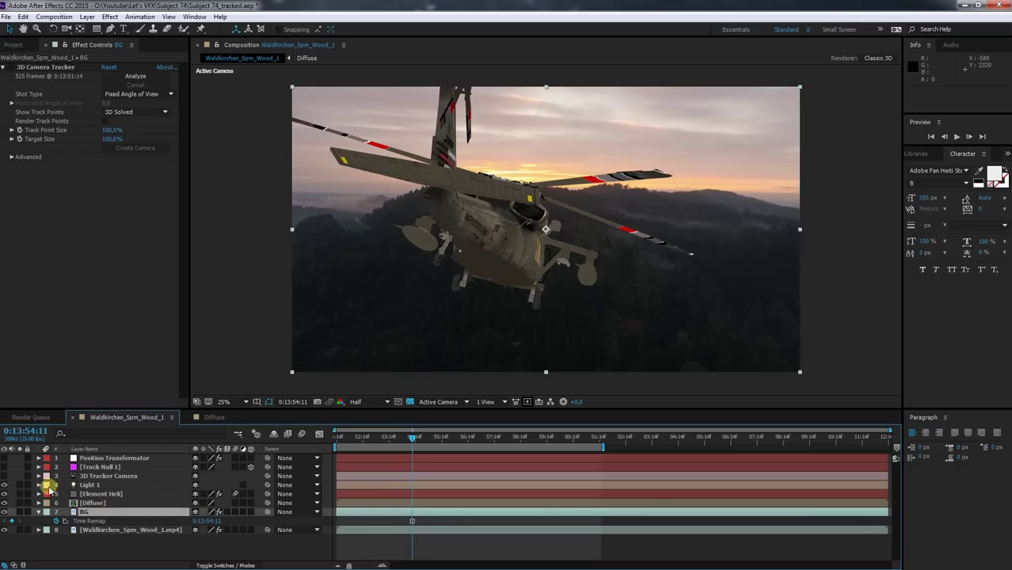
# - Set Element Heli's Physical Environment Override Layer to BG and save the project
pyautogui.click(93, 493)
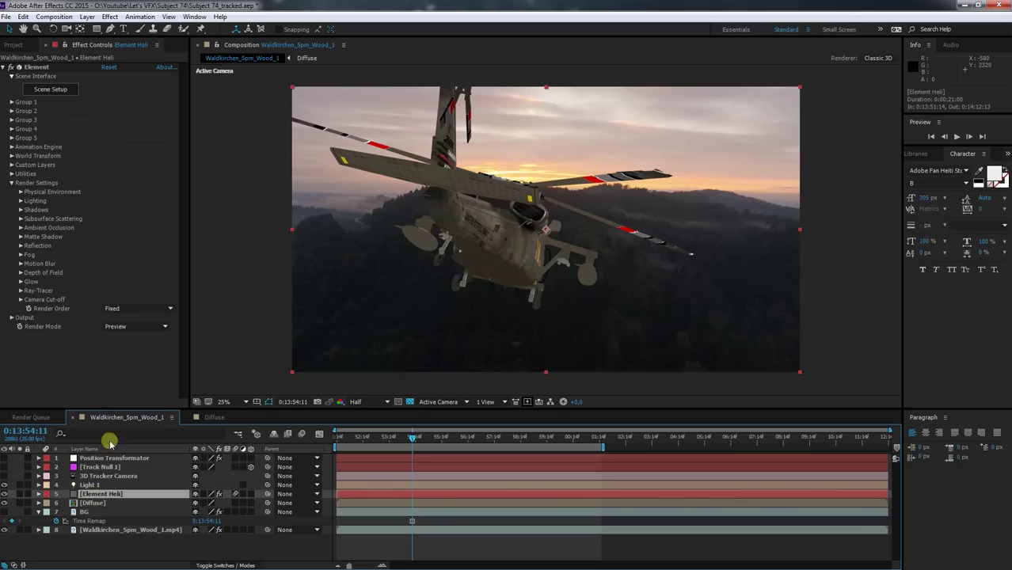
pyautogui.click(11, 183)
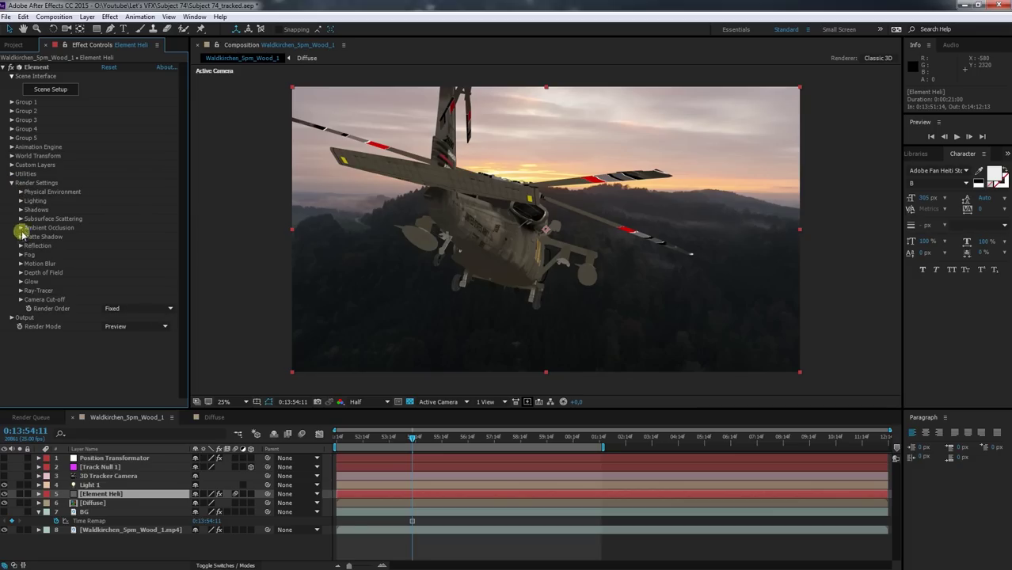
pyautogui.click(20, 191)
pyautogui.click(136, 237)
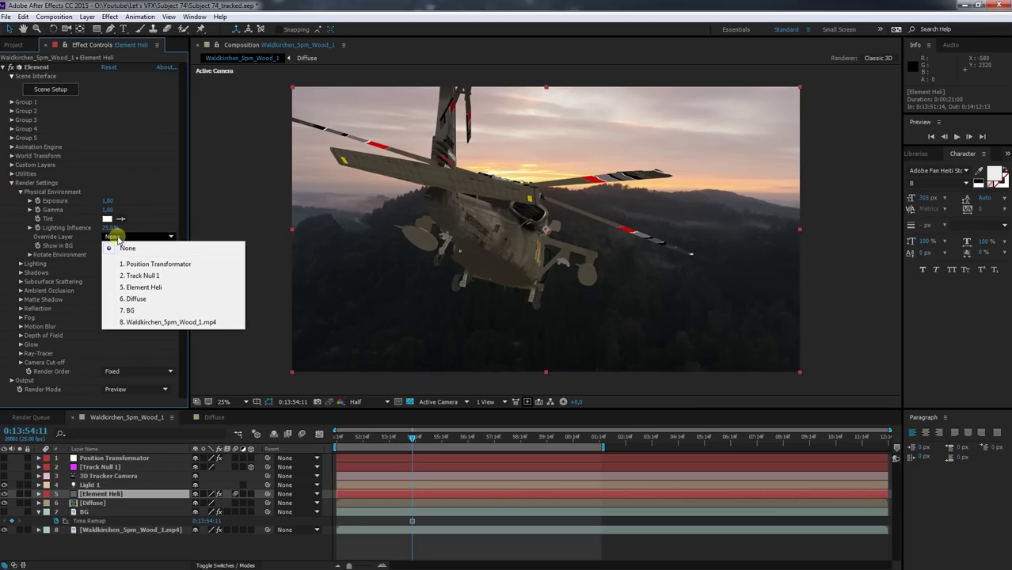
pyautogui.click(131, 311)
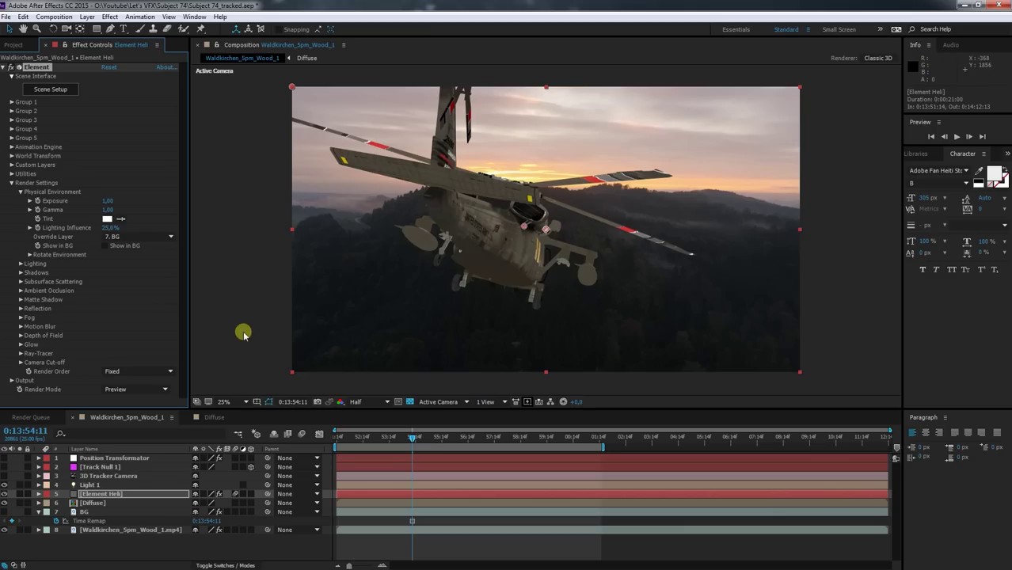
pyautogui.hotkey('ctrl', 's')
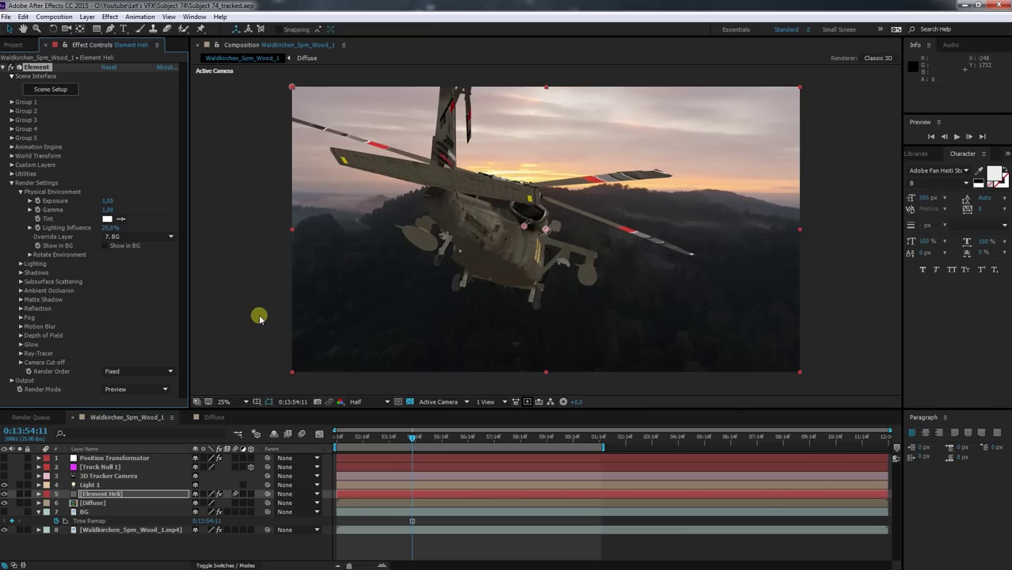
# - Duplicate Element Heli and set the copy's environment Override Layer to Diffuse
pyautogui.click(104, 495)
pyautogui.hotkey('ctrl', 'd')
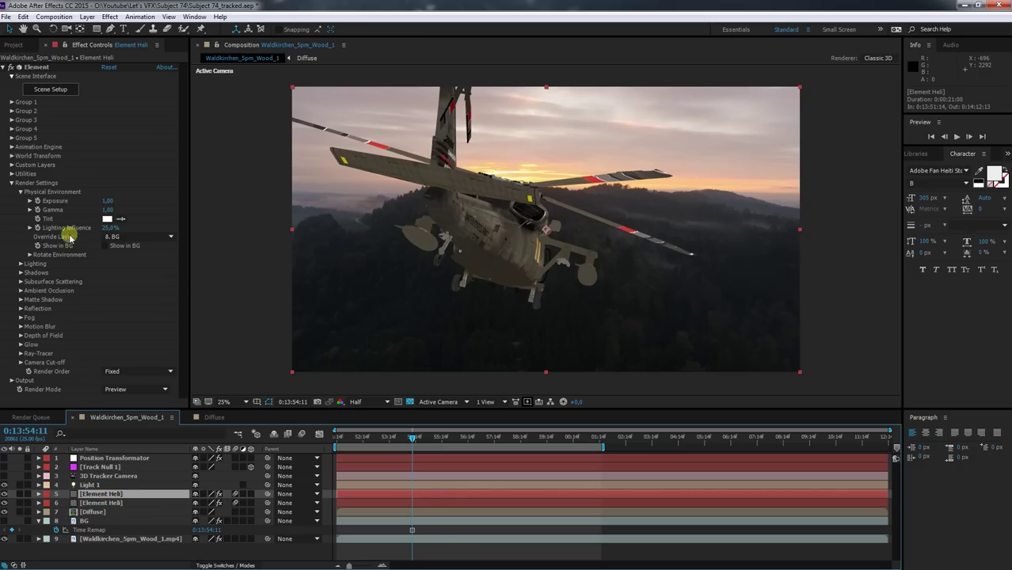
pyautogui.click(137, 237)
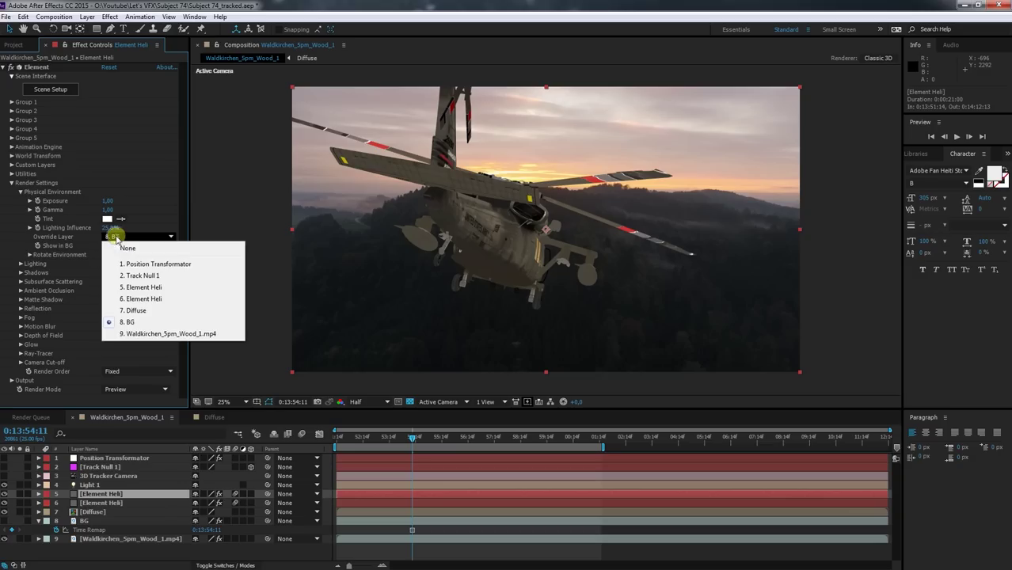
pyautogui.click(139, 312)
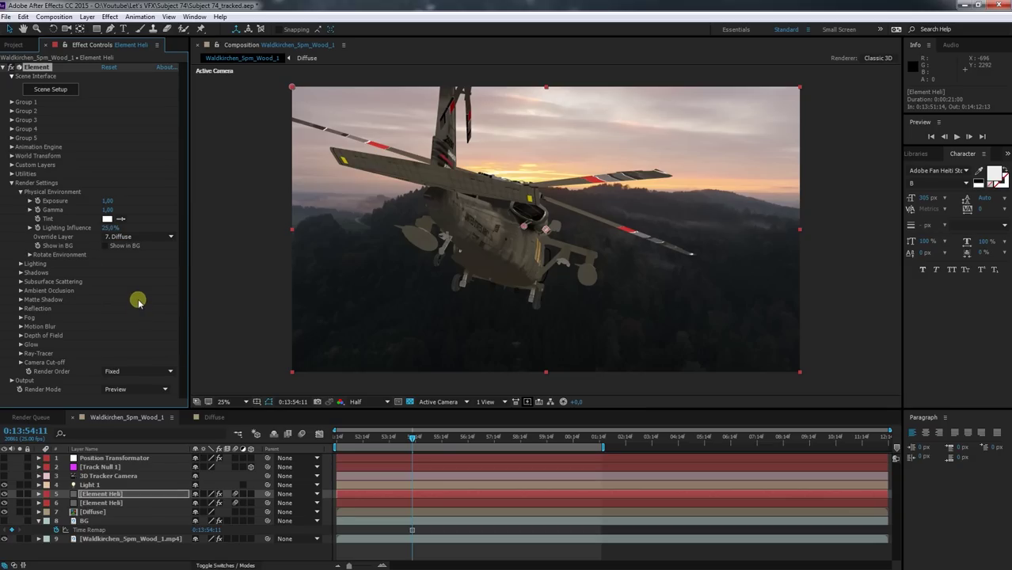
# - In Element 3D Scene Setup, apply Material_34 to the whole Group Folder
pyautogui.click(67, 92)
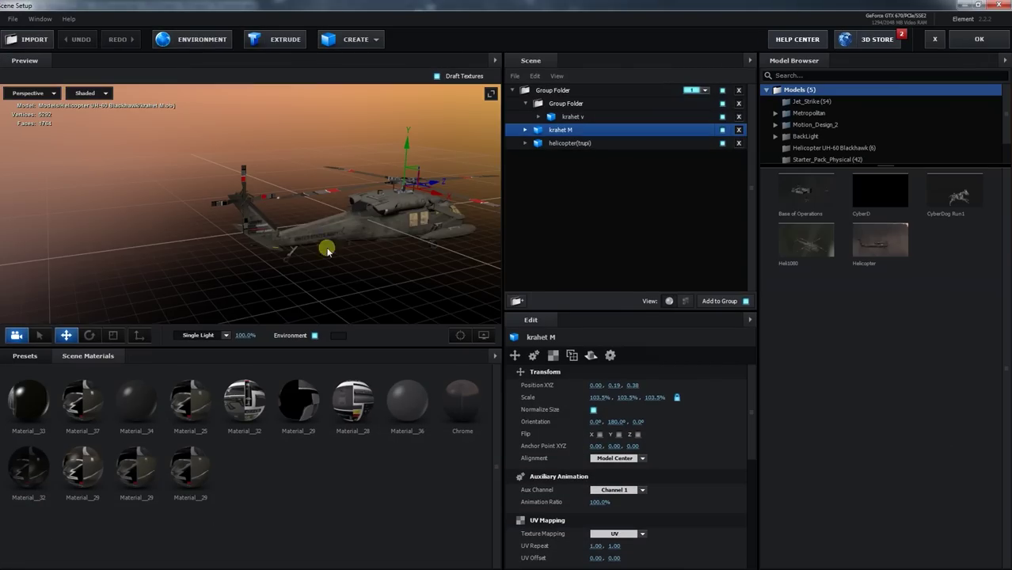
pyautogui.moveTo(388, 285); pyautogui.dragTo(254, 276)
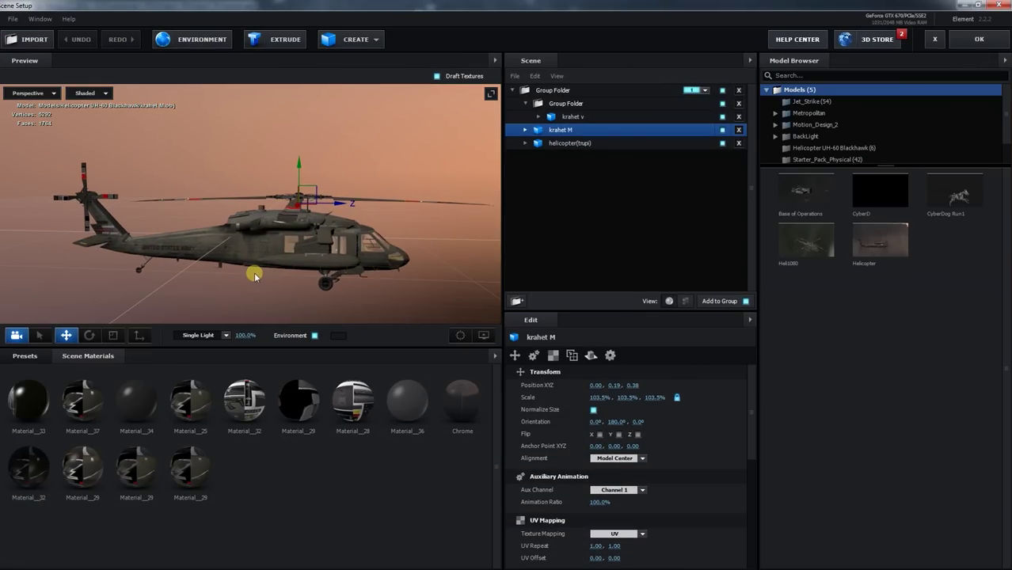
pyautogui.click(136, 404)
pyautogui.click(190, 406)
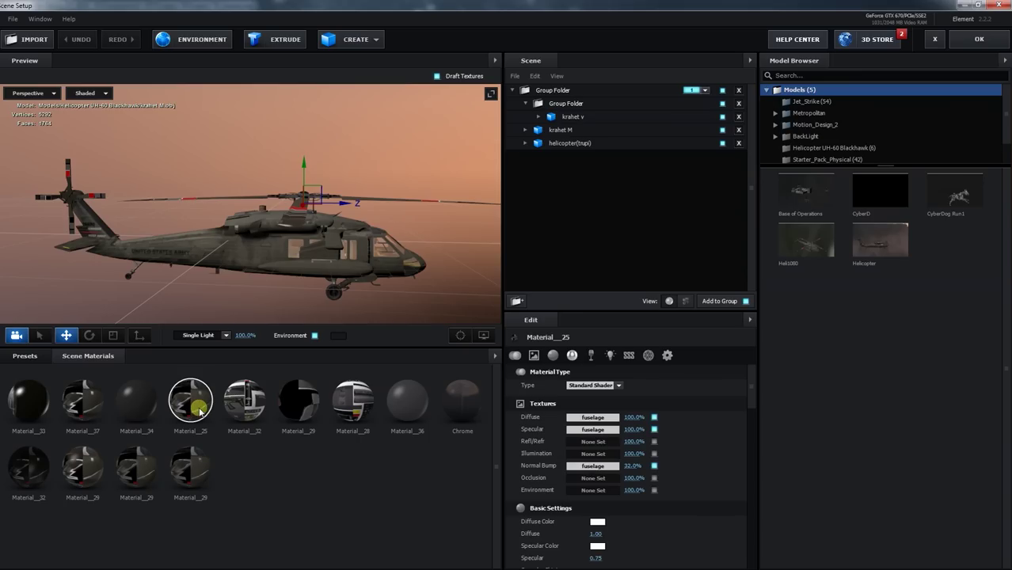
pyautogui.click(137, 400)
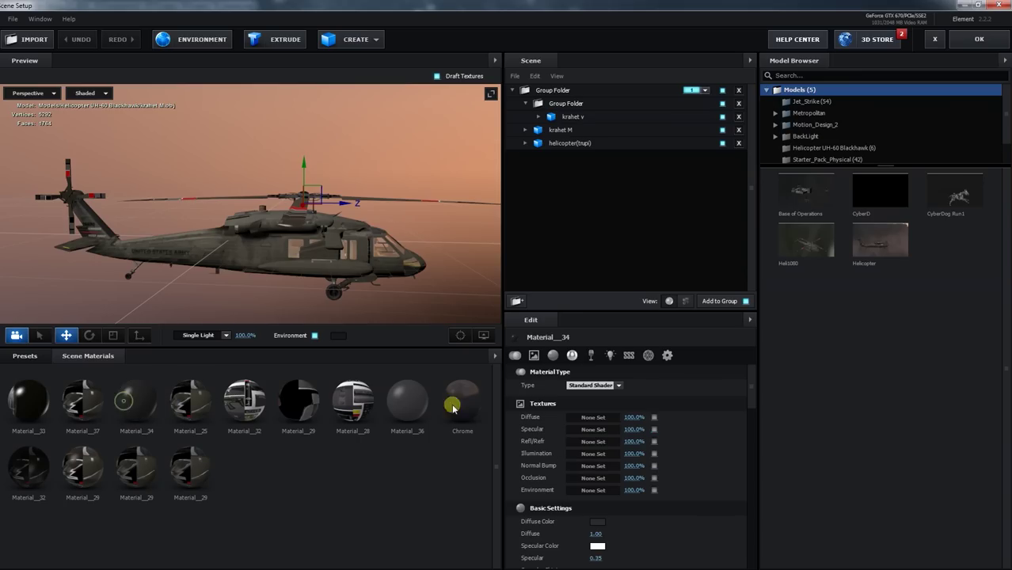
pyautogui.click(593, 385)
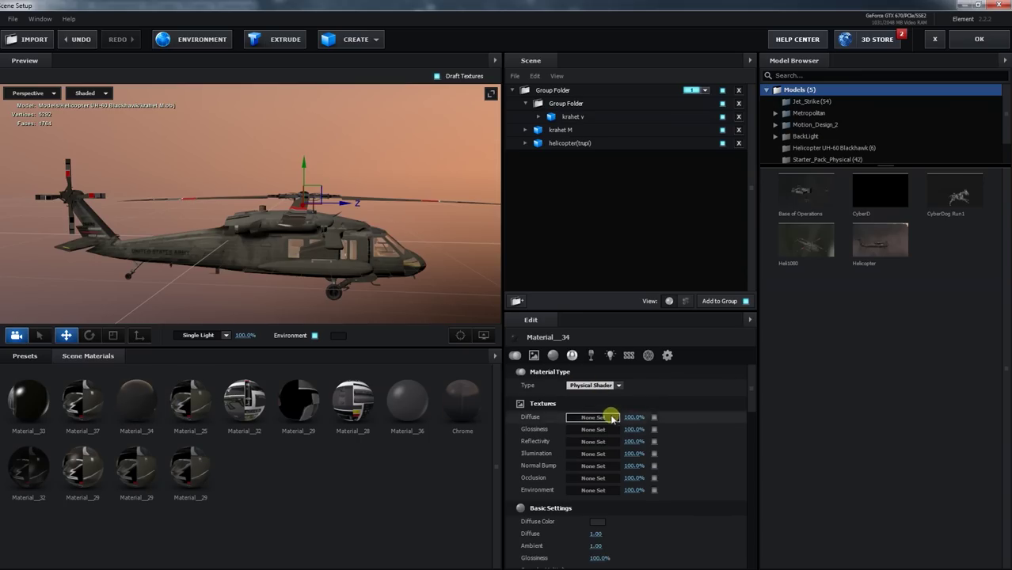
pyautogui.scroll(-3, 609, 428)
pyautogui.scroll(-1, 612, 428)
pyautogui.moveTo(136, 400); pyautogui.dragTo(554, 91)
# - Set the material's diffuse colour to pure black
pyautogui.moveTo(467, 214); pyautogui.dragTo(398, 228)
pyautogui.click(597, 447)
pyautogui.click(505, 529)
pyautogui.click(683, 526)
# - Raise the material's reflectivity intensity, review the helicopter, and return to After Effects
pyautogui.moveTo(396, 269); pyautogui.dragTo(334, 271)
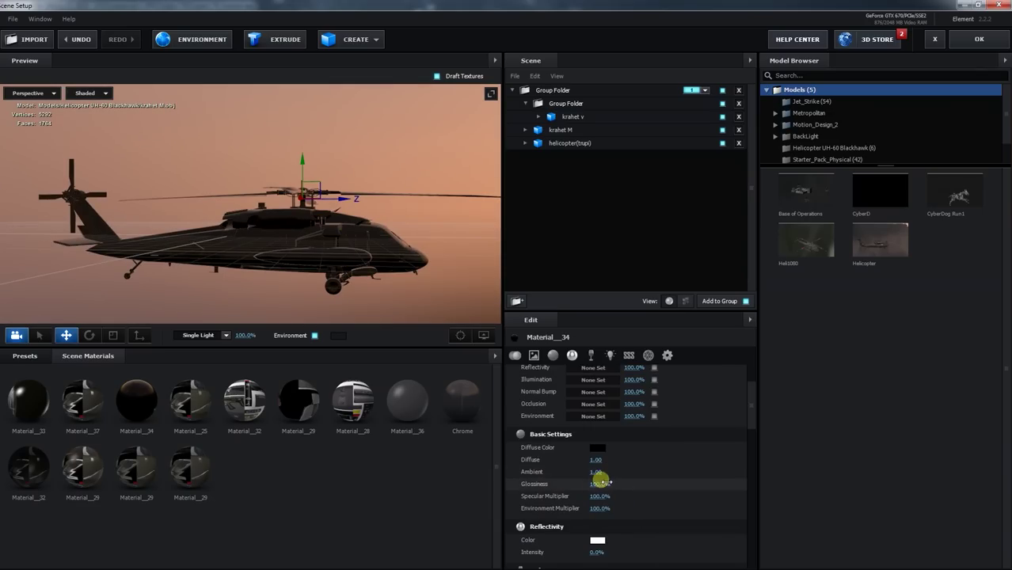
pyautogui.scroll(-1, 602, 479)
pyautogui.scroll(-2, 604, 483)
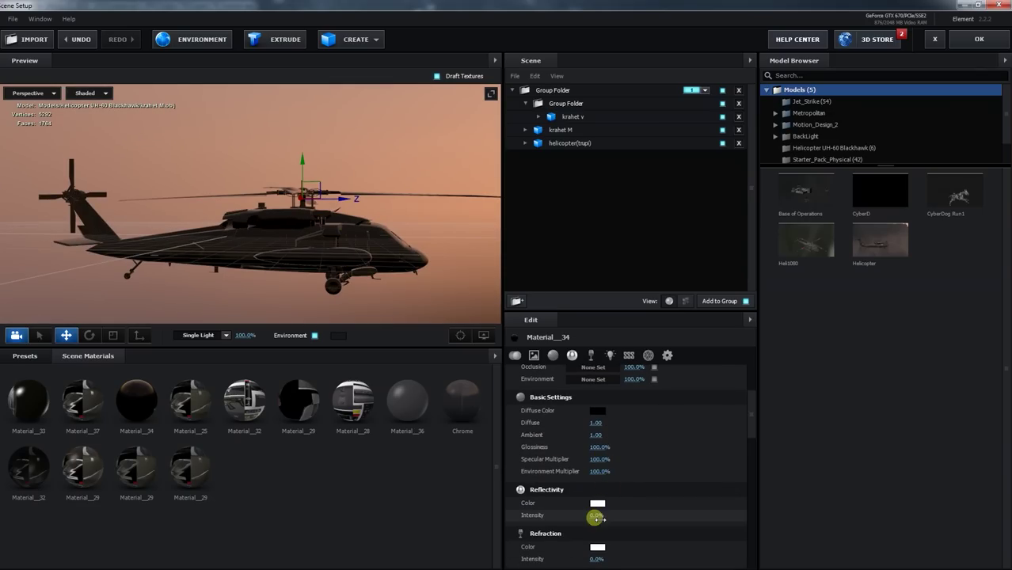
pyautogui.moveTo(592, 515); pyautogui.dragTo(650, 522)
pyautogui.moveTo(404, 273)
pyautogui.mouseDown()
pyautogui.moveTo(317, 287)
pyautogui.moveTo(436, 271)
pyautogui.moveTo(445, 289)
pyautogui.moveTo(377, 269)
pyautogui.moveTo(258, 313)
pyautogui.mouseUp()
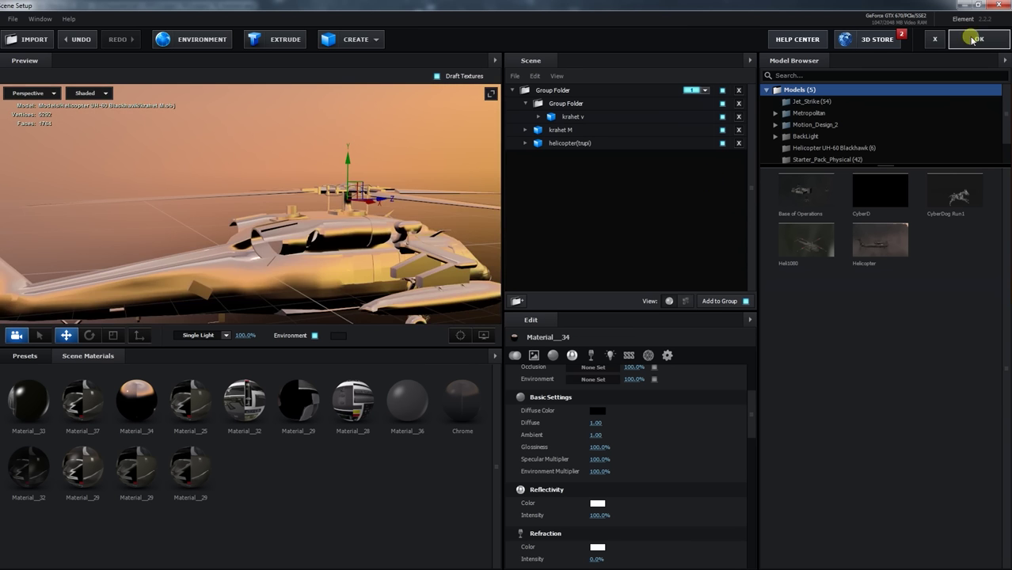
pyautogui.click(978, 39)
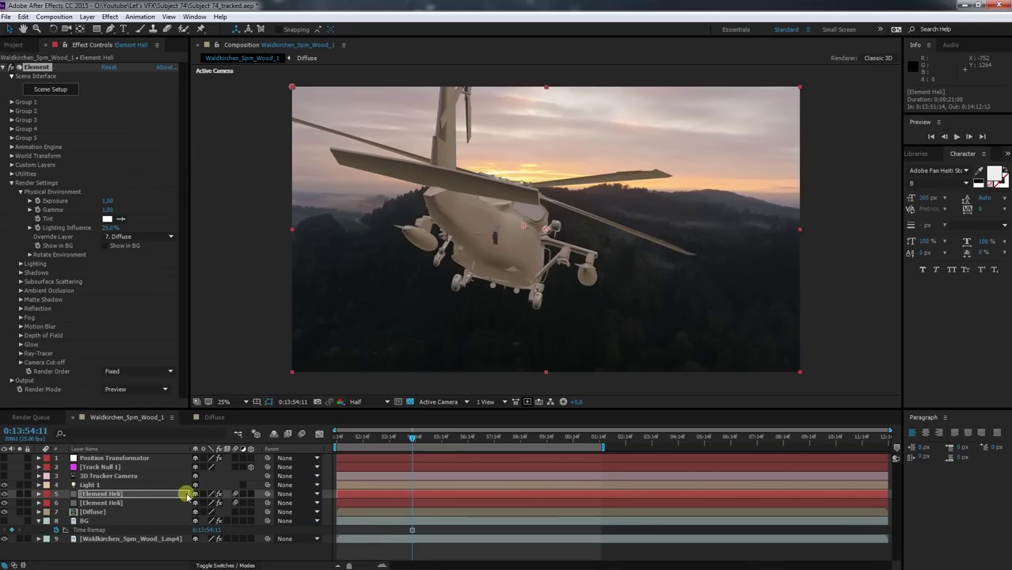
# - Set the upper Element Heli layer's blending mode to Overlay and compare it on and off
pyautogui.click(219, 564)
pyautogui.click(206, 493)
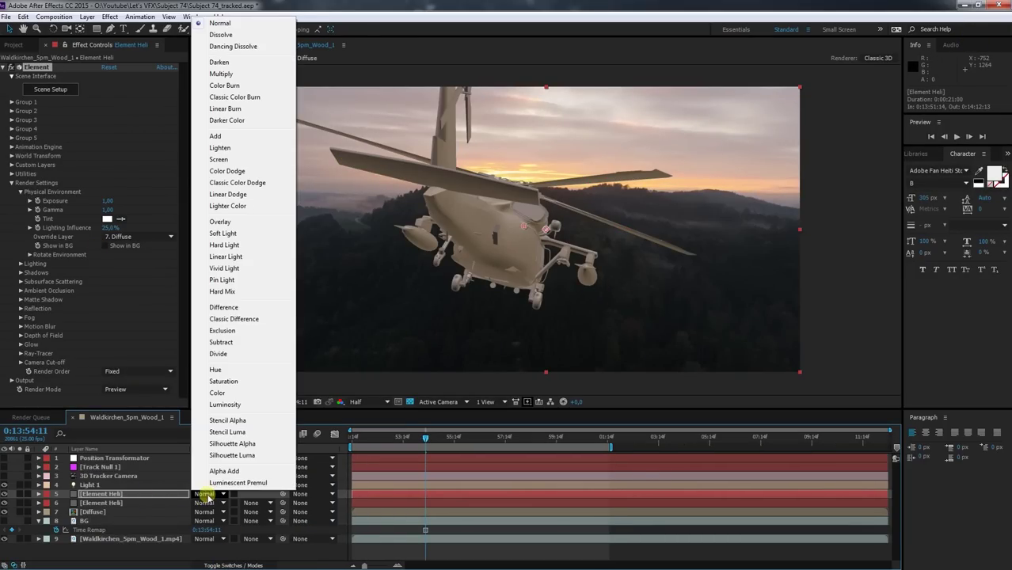
pyautogui.click(227, 223)
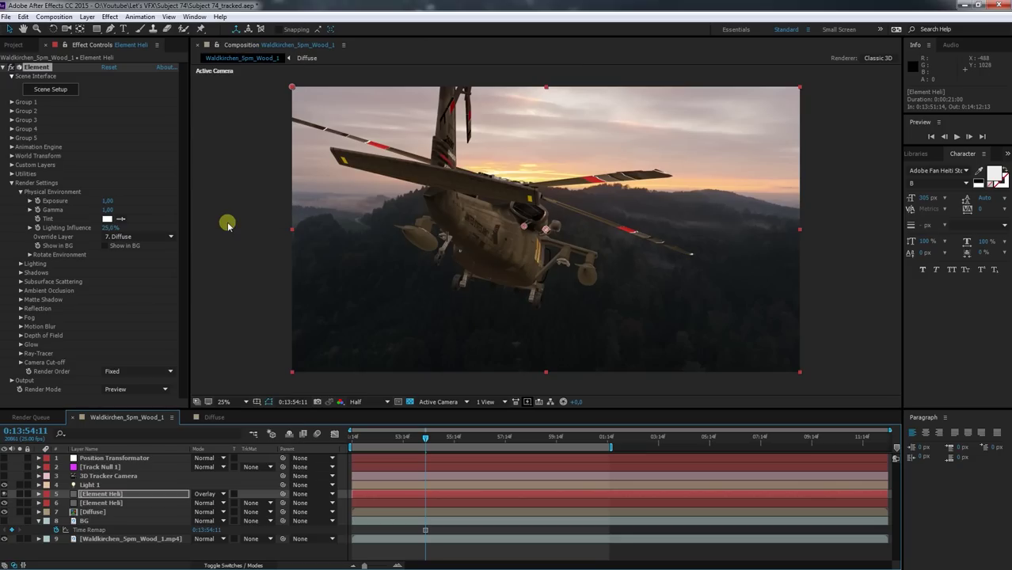
pyautogui.click(4, 494)
pyautogui.click(4, 493)
# - Preview the composite playback, then park the playhead at frame 0:13:54:03
pyautogui.moveTo(424, 440); pyautogui.dragTo(411, 443)
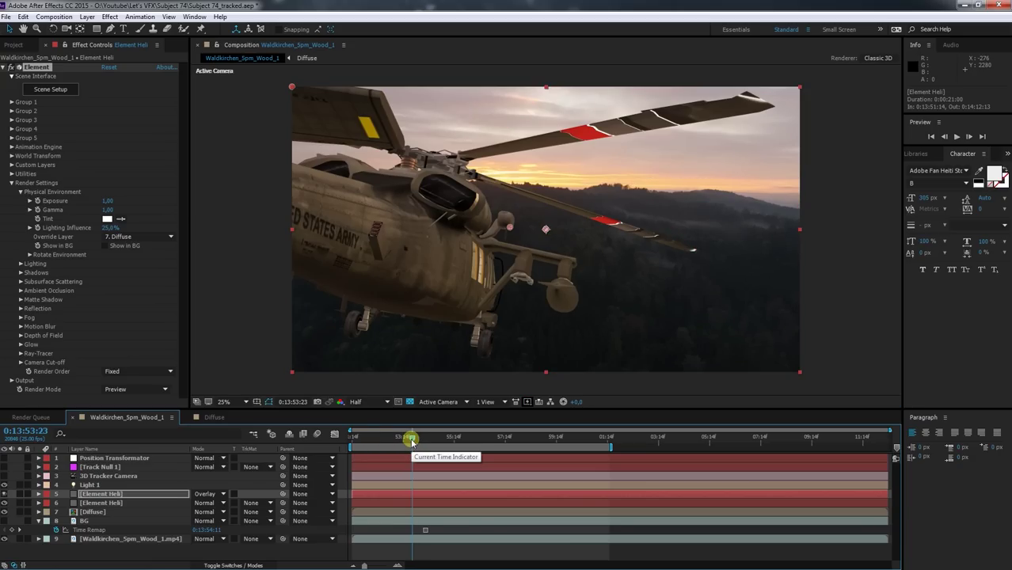
pyautogui.press('F2')
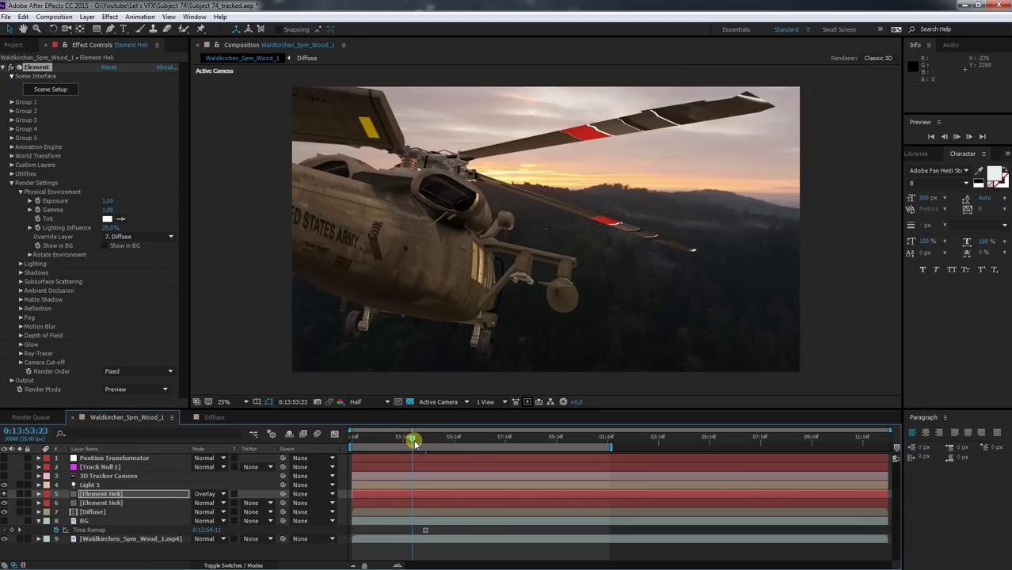
pyautogui.press('space')
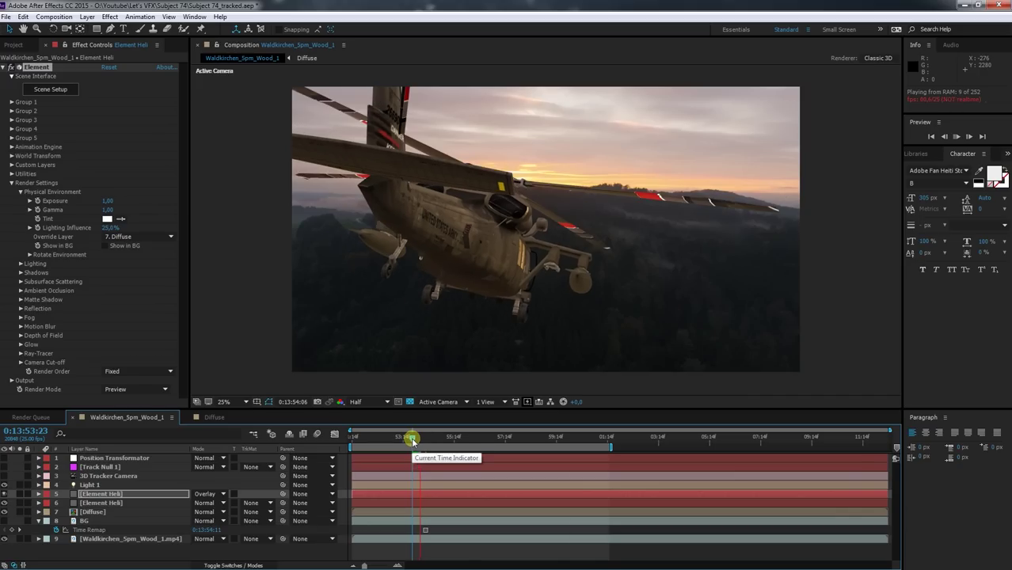
pyautogui.press('space')
pyautogui.moveTo(412, 441); pyautogui.dragTo(417, 441)
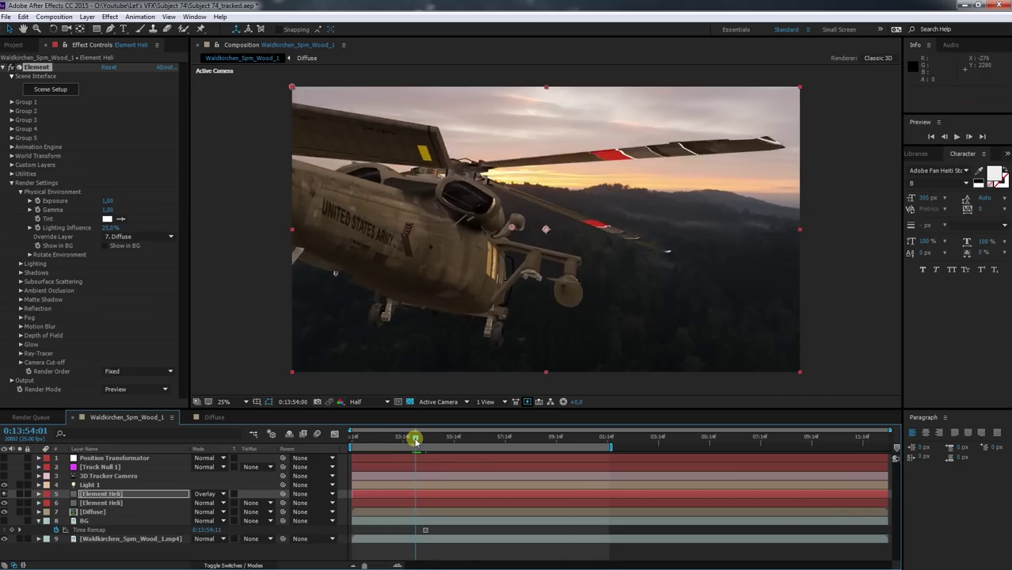
pyautogui.moveTo(416, 441); pyautogui.dragTo(419, 441)
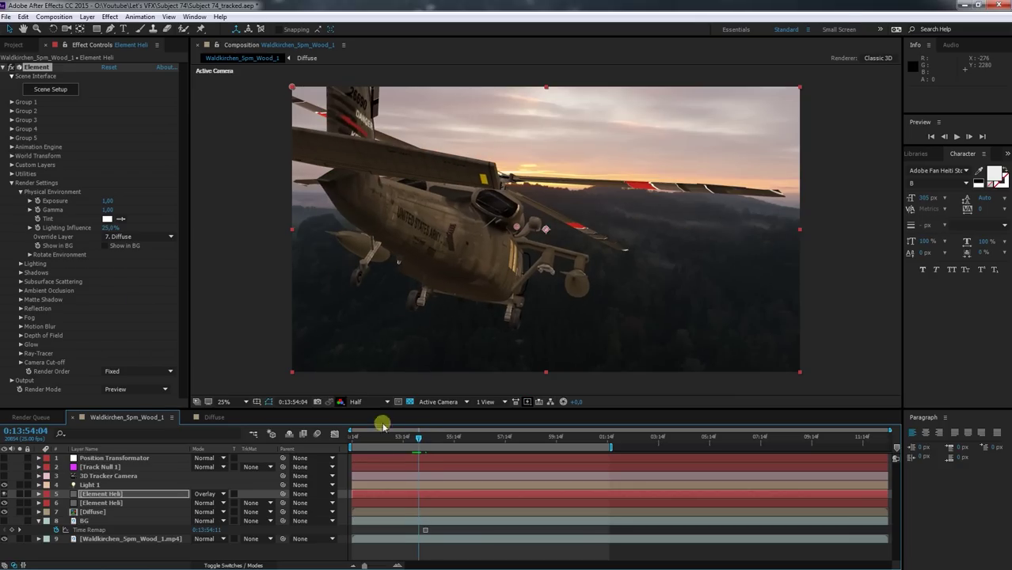
# - Expand the Physical Environment group and scrub its Gamma up to 1.27
pyautogui.click(19, 293)
pyautogui.click(22, 271)
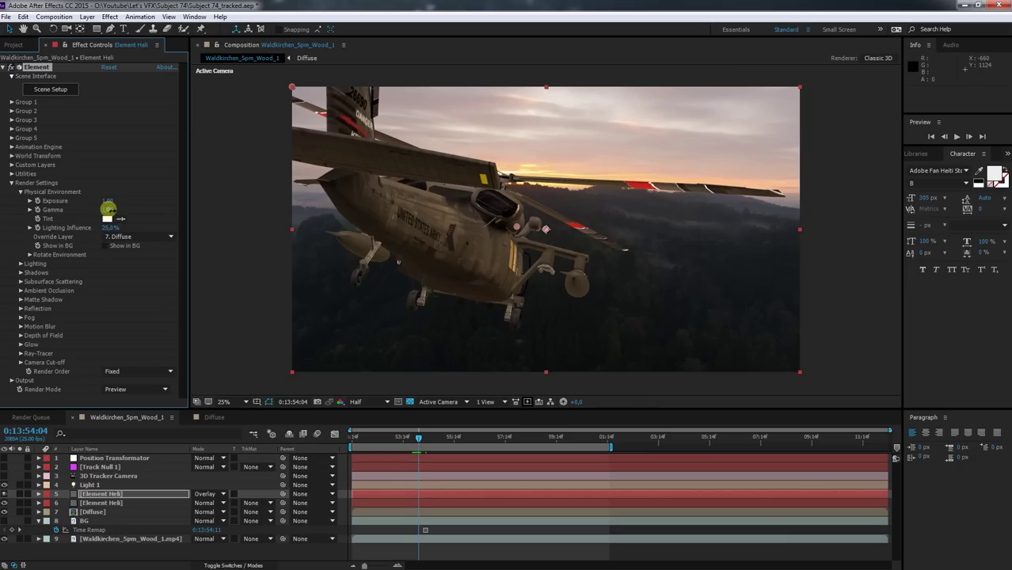
pyautogui.moveTo(106, 210); pyautogui.dragTo(106, 212)
pyautogui.moveTo(113, 214)
pyautogui.mouseDown()
pyautogui.moveTo(125, 221)
pyautogui.moveTo(106, 213)
pyautogui.mouseUp()
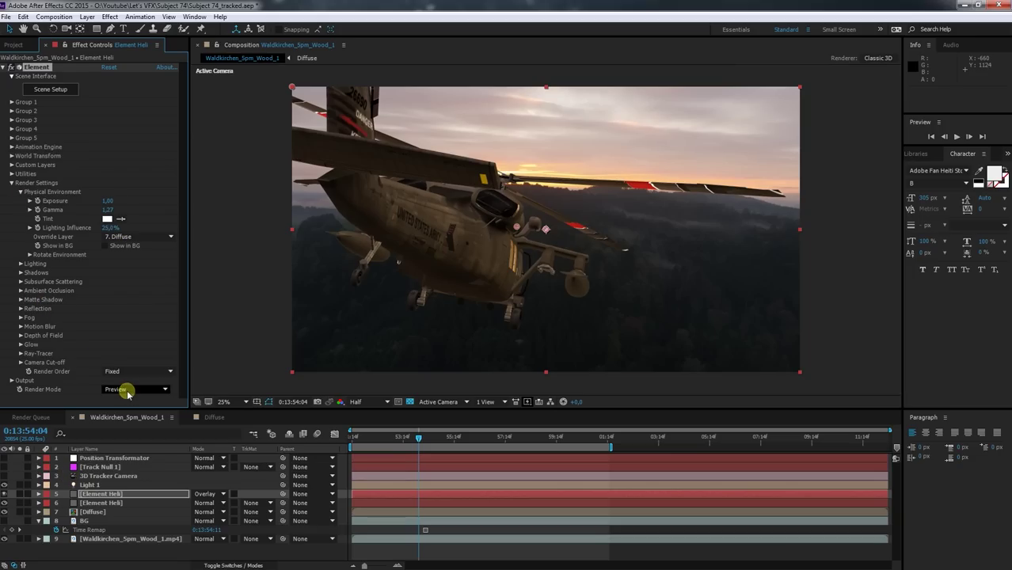
# - Turn on ambient occlusion for the upper layer, then show the lower Element Heli's AO settings
pyautogui.click(21, 291)
pyautogui.click(105, 277)
pyautogui.click(109, 505)
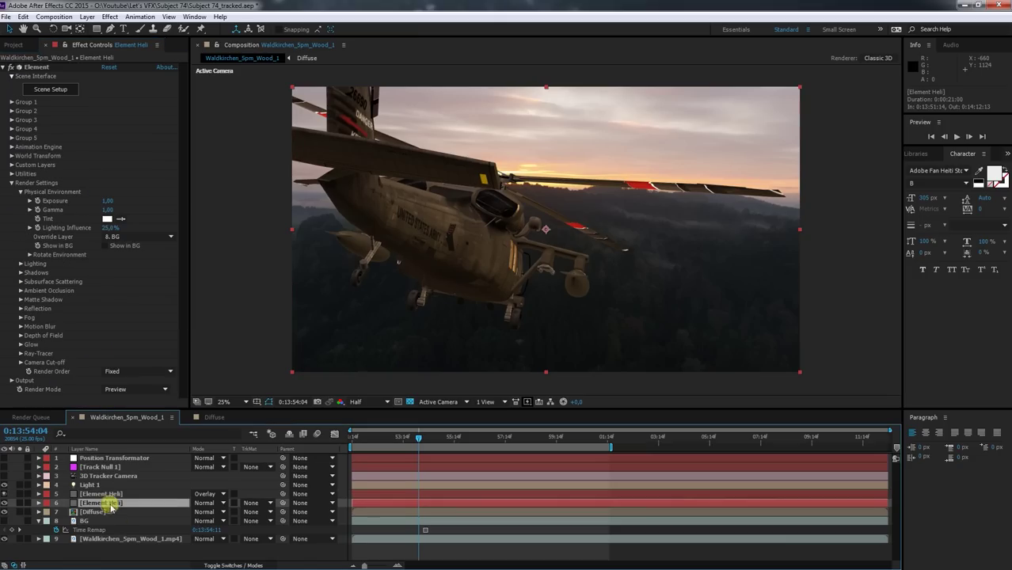
pyautogui.click(20, 282)
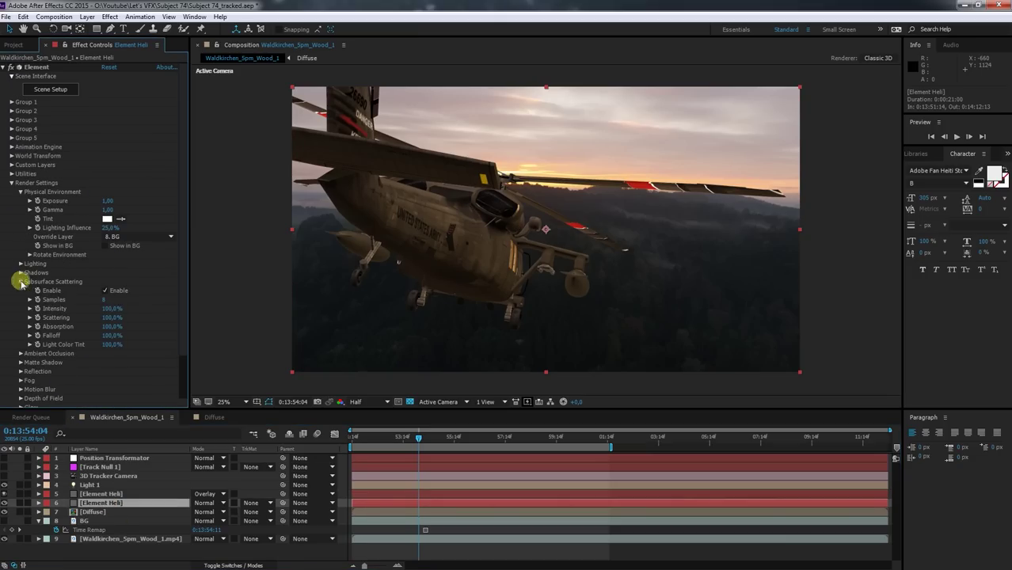
pyautogui.click(21, 282)
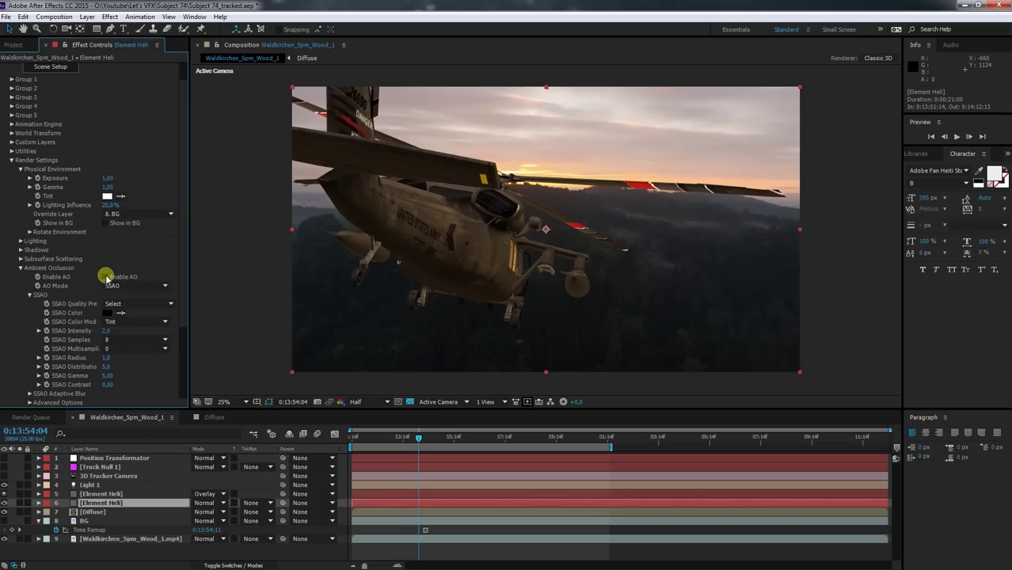
# - Enable SSAO on the lower Element Heli layer with 16 samples and multisampling 4
pyautogui.click(105, 277)
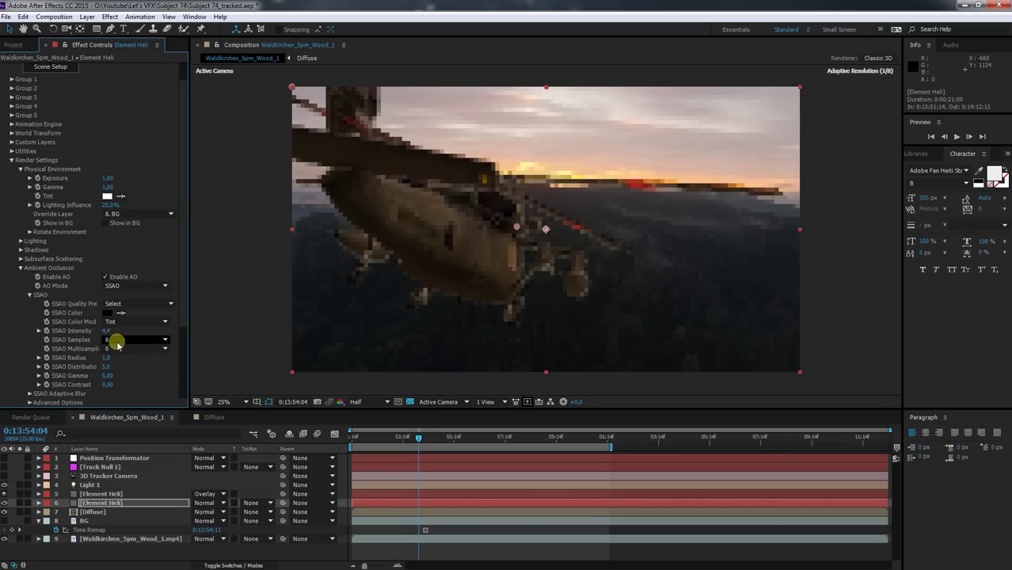
pyautogui.click(111, 340)
pyautogui.click(123, 364)
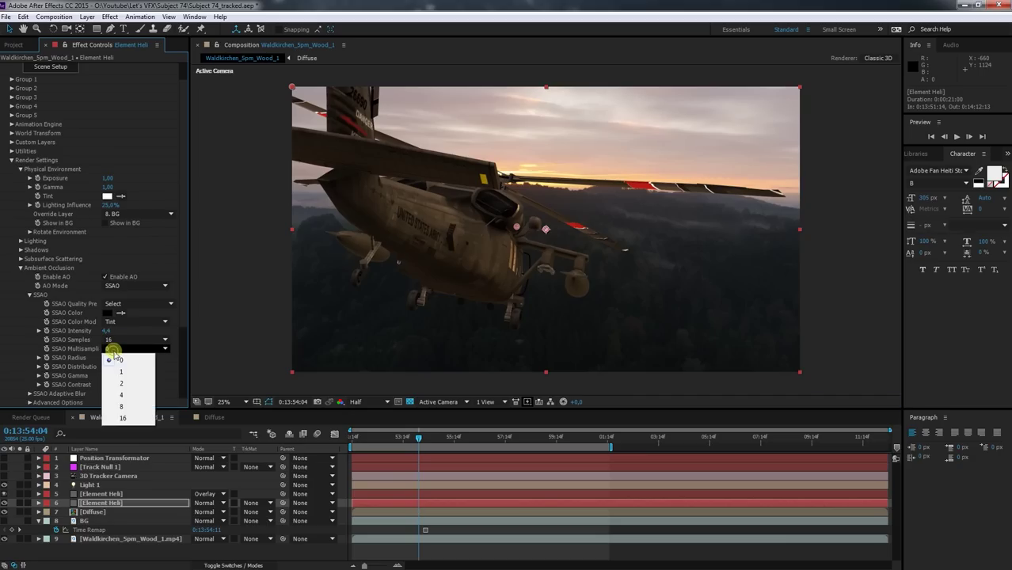
pyautogui.click(125, 387)
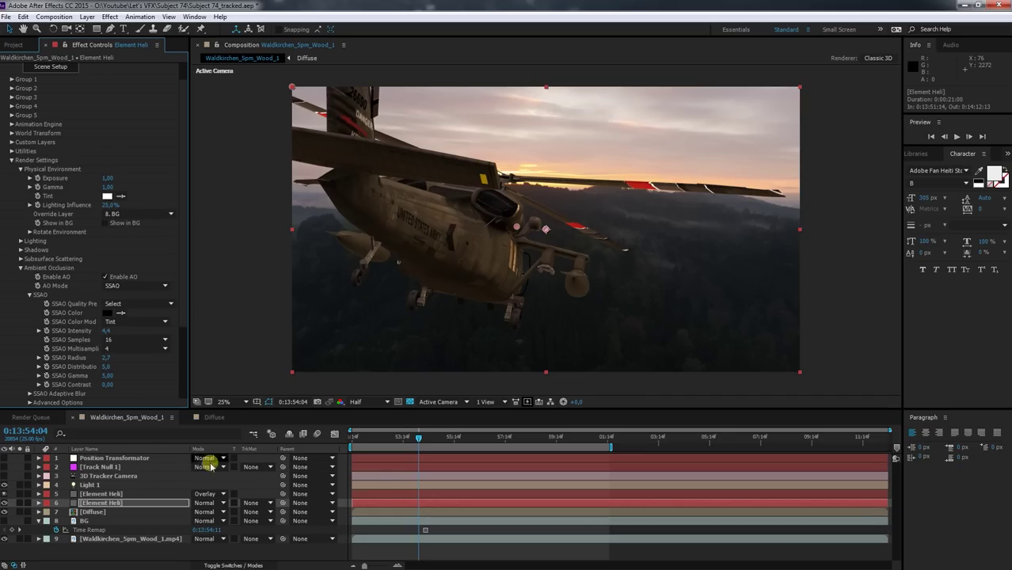
# - Dim the ambient Light 1 from 86% to 50% intensity in Light Settings
pyautogui.click(91, 485)
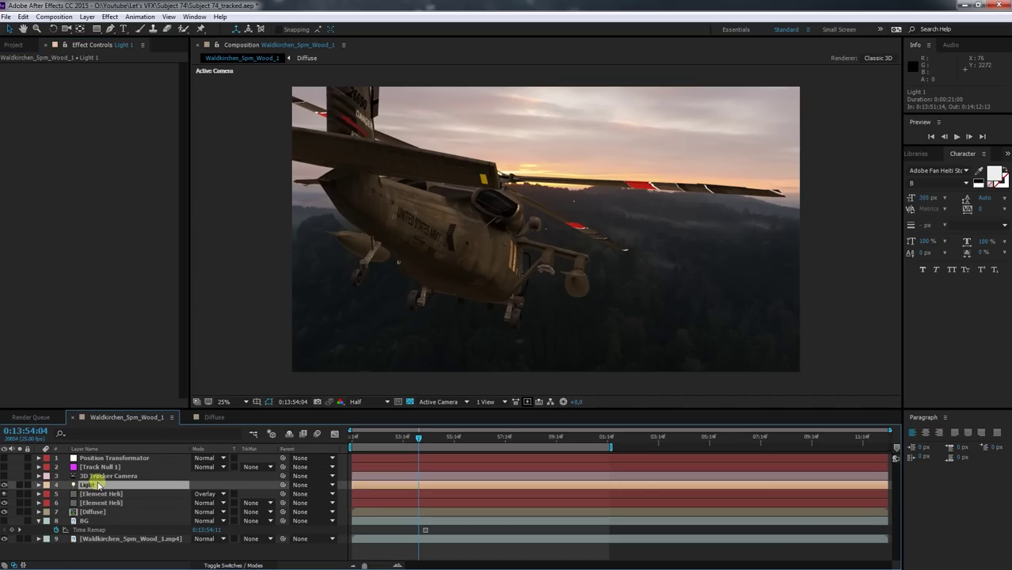
pyautogui.doubleClick(91, 484)
pyautogui.click(630, 258)
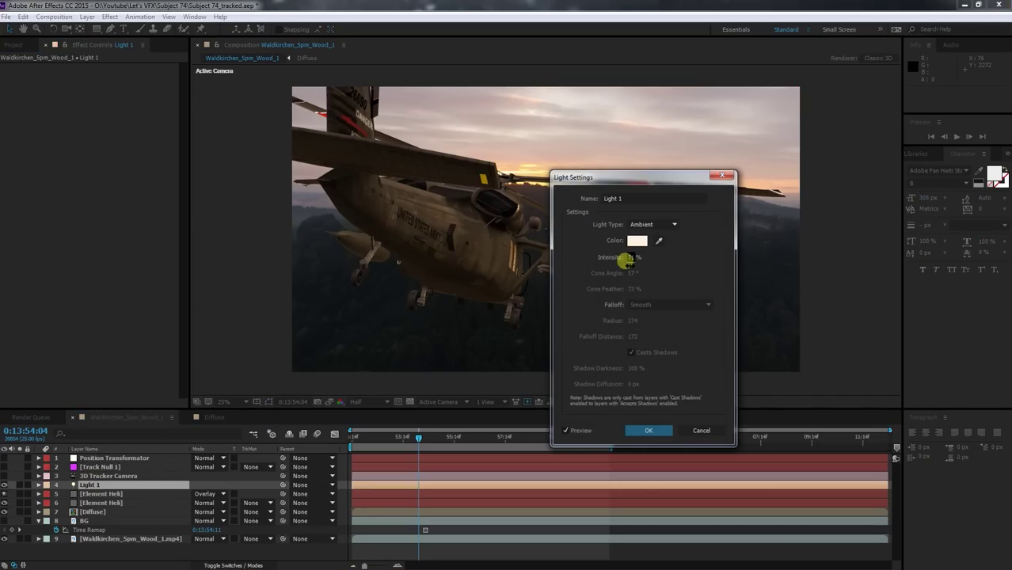
pyautogui.moveTo(628, 261); pyautogui.dragTo(624, 264)
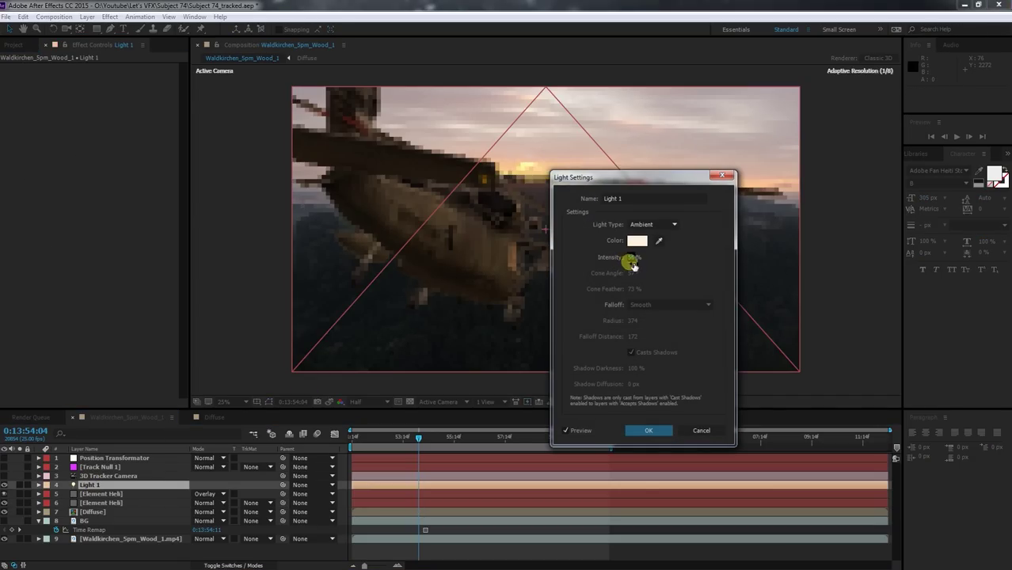
pyautogui.click(633, 263)
pyautogui.write('50')
pyautogui.click(644, 430)
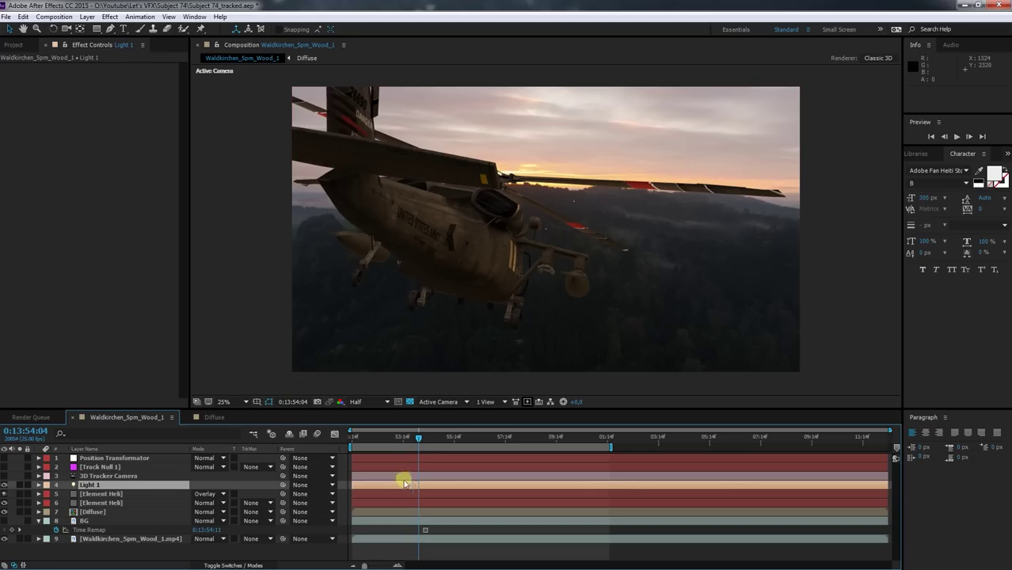
# - Duplicate the BG footage layer and pre-compose the BG 2 copy as 'Specular'
pyautogui.click(92, 511)
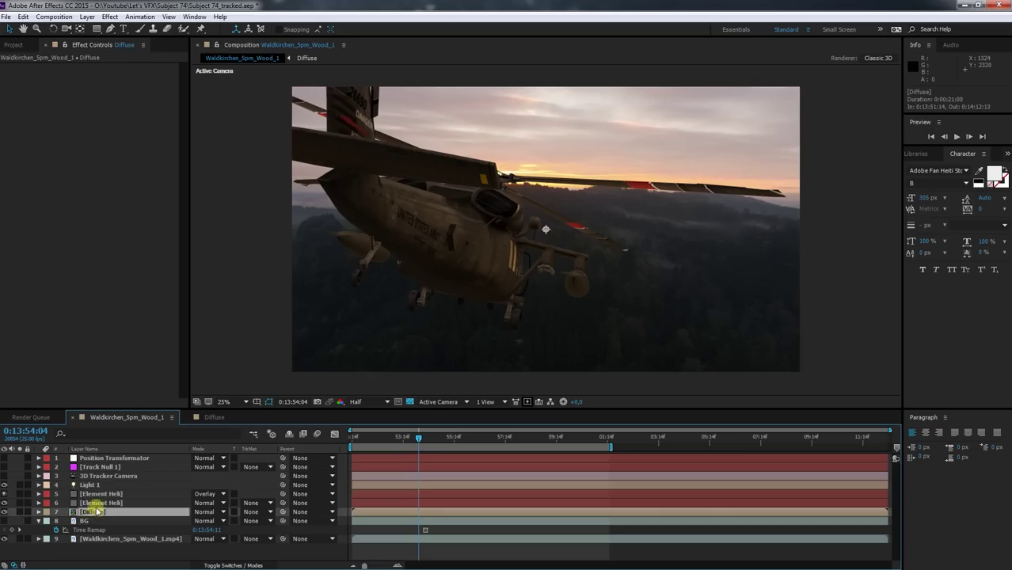
pyautogui.click(102, 521)
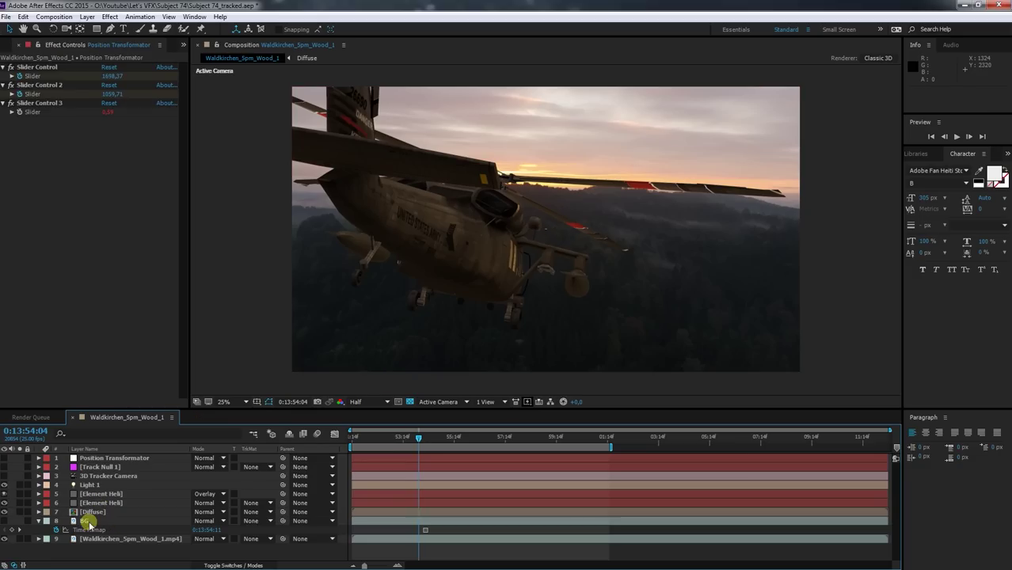
pyautogui.hotkey('ctrl', 'd')
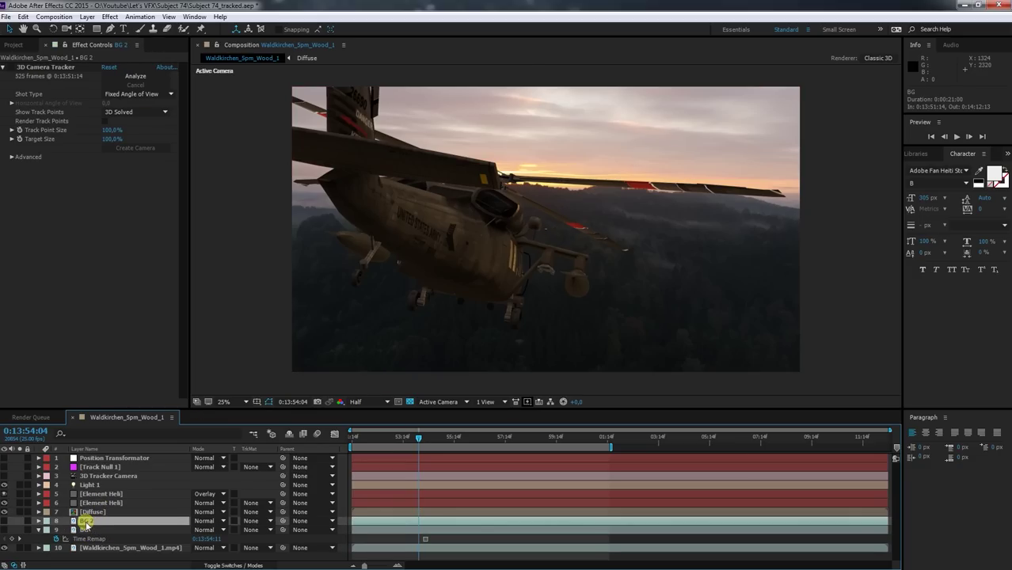
pyautogui.rightClick(85, 523)
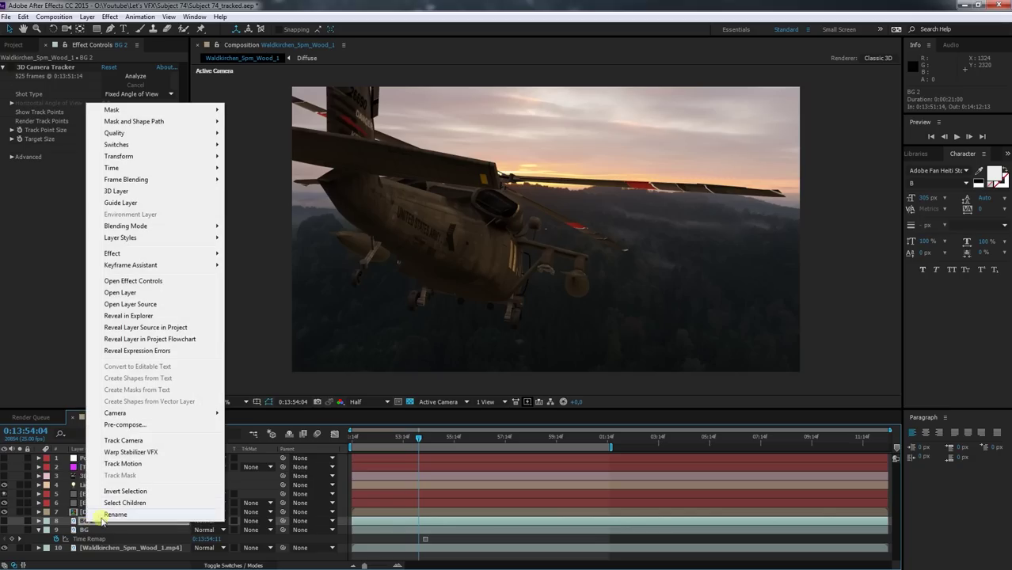
pyautogui.click(124, 424)
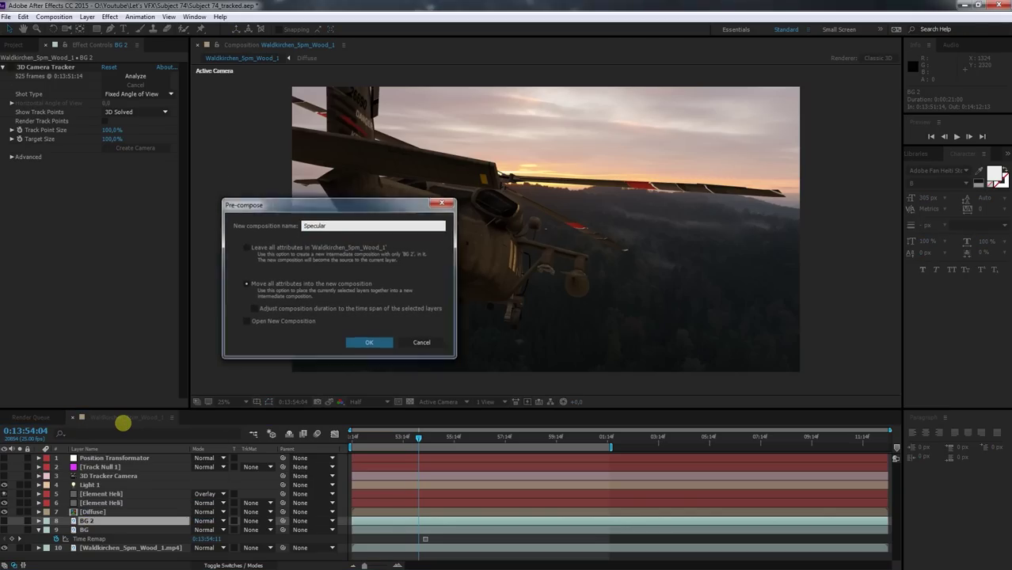
pyautogui.press('Return')
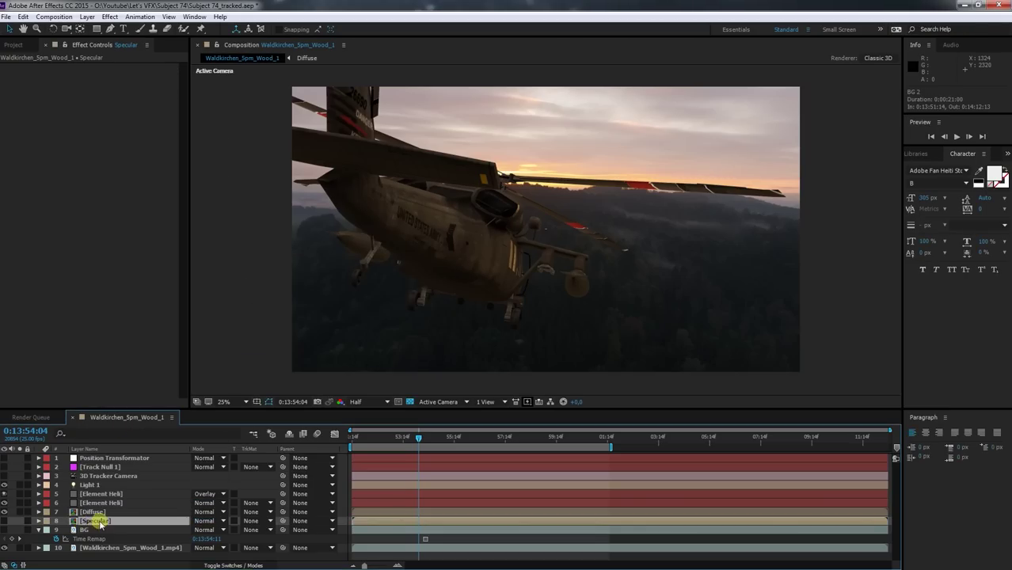
# - Open the Specular comp and resize it to 64 × 32 pixels
pyautogui.doubleClick(95, 521)
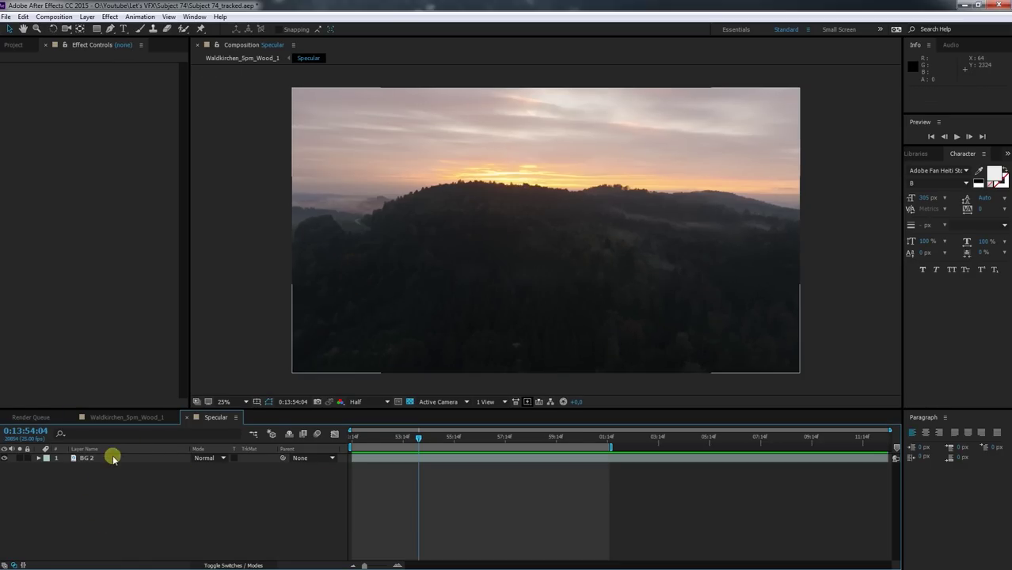
pyautogui.click(235, 417)
pyautogui.click(293, 225)
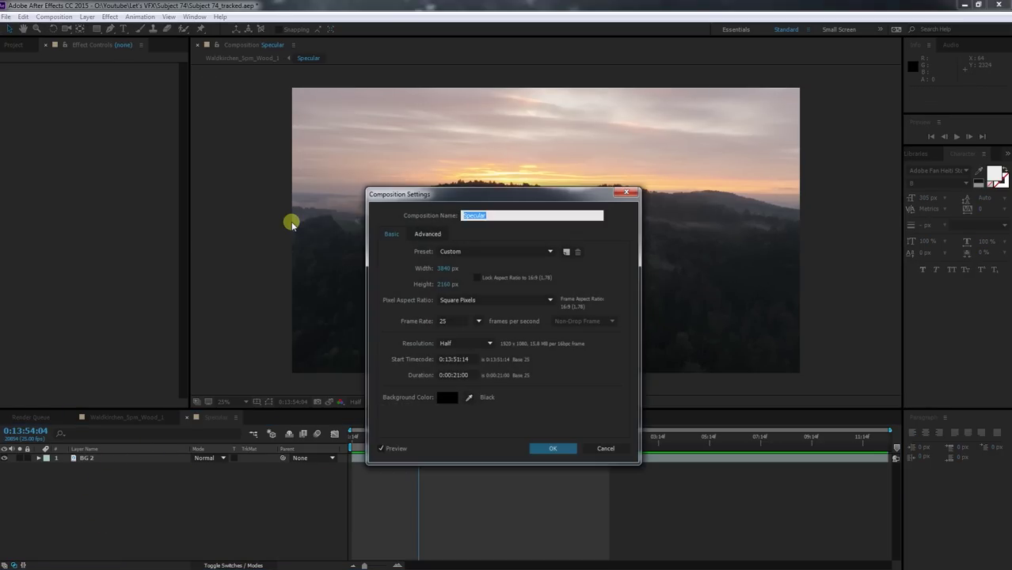
pyautogui.click(448, 268)
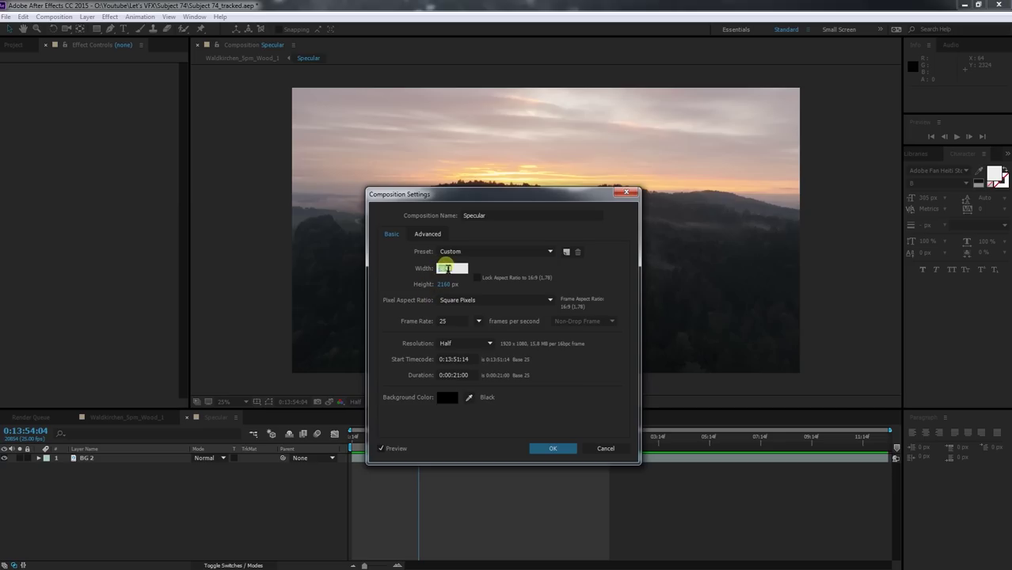
pyautogui.write('64')
pyautogui.press('Tab')
pyautogui.write('32')
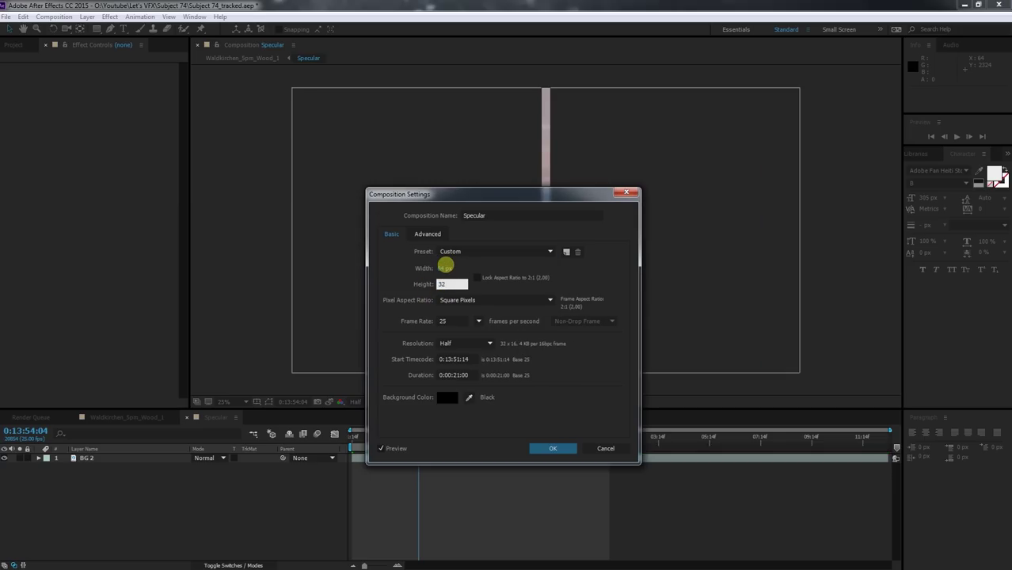
pyautogui.press('Return')
# - Fit the BG 2 layer to fill the 64 × 32 Specular composition
pyautogui.rightClick(497, 233)
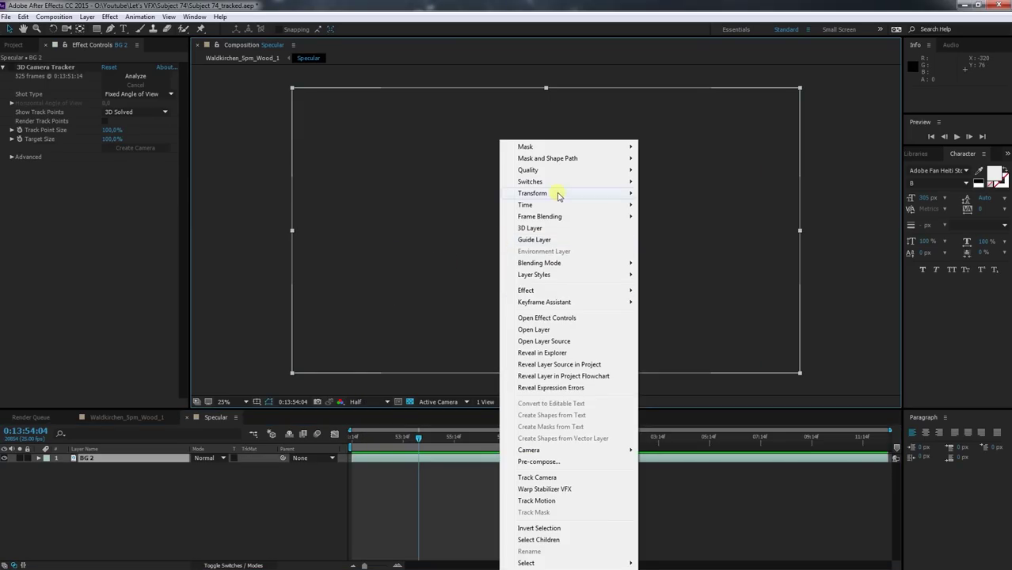
pyautogui.moveTo(532, 193)
pyautogui.click(681, 334)
pyautogui.scroll(3, 544, 310)
pyautogui.scroll(4, 544, 310)
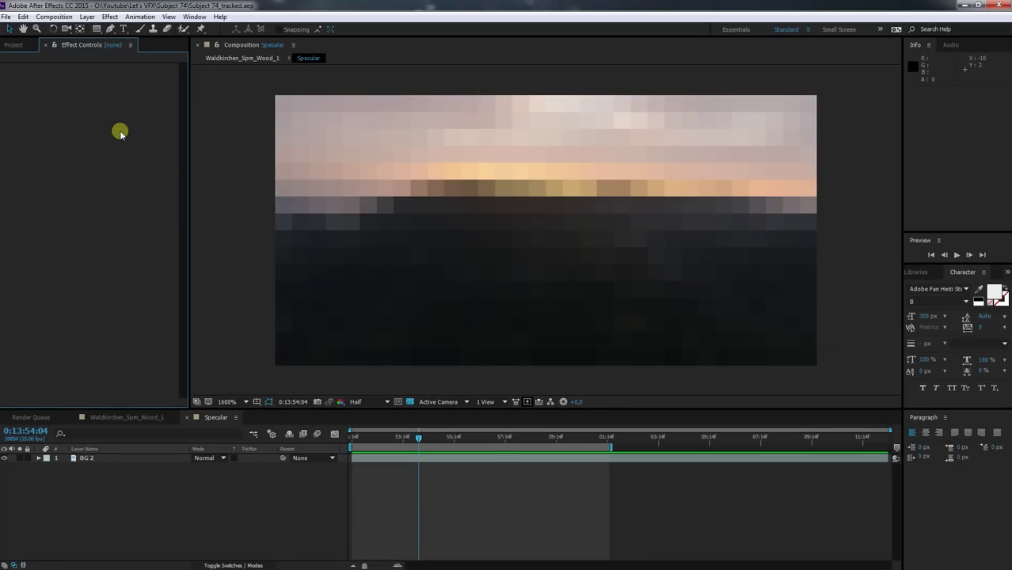
# - Search Effects & Presets for 'levels' and apply Levels to BG 2
pyautogui.click(1007, 271)
pyautogui.click(962, 283)
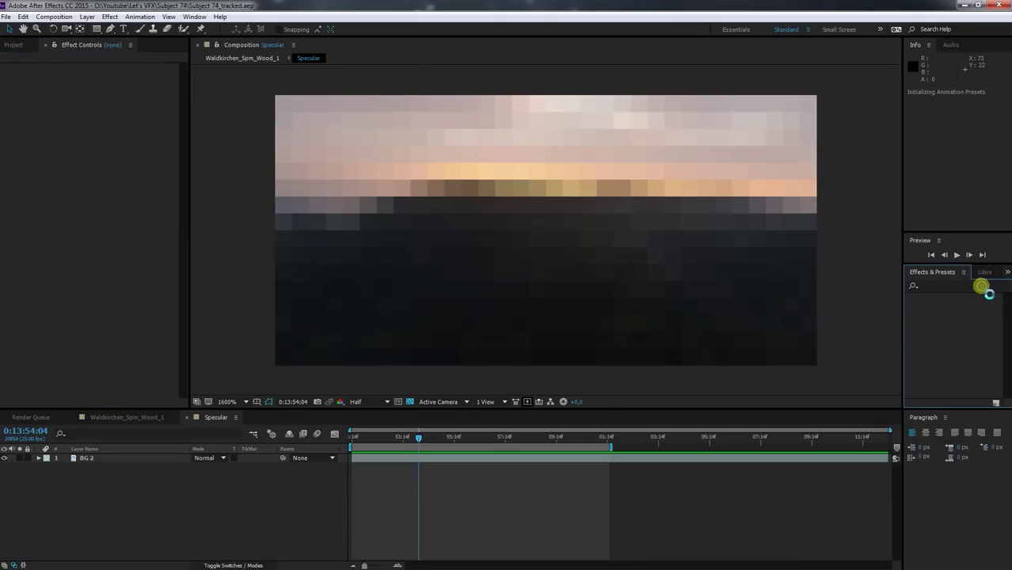
pyautogui.click(912, 287)
pyautogui.write('levels')
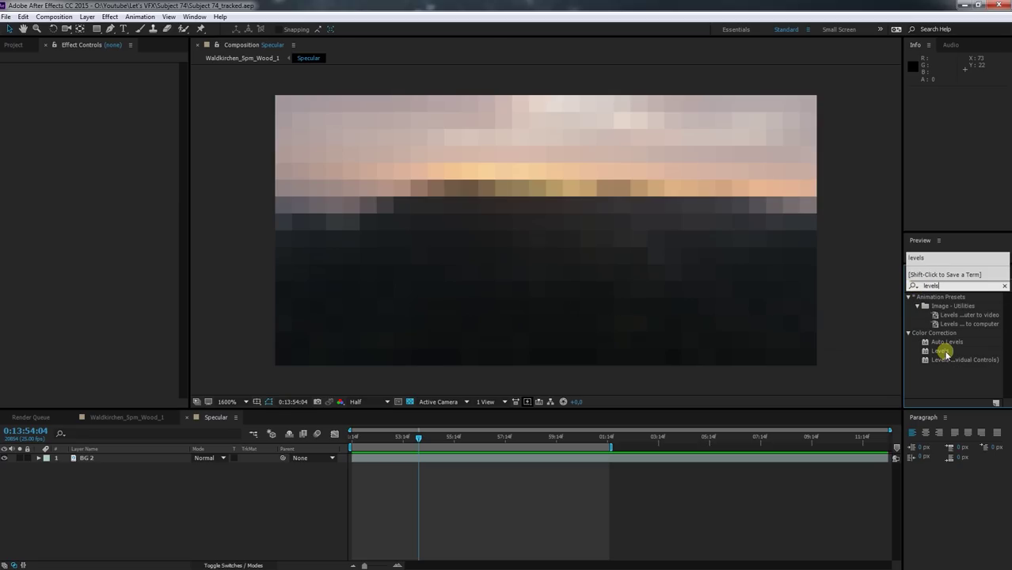
pyautogui.moveTo(944, 354); pyautogui.dragTo(630, 282)
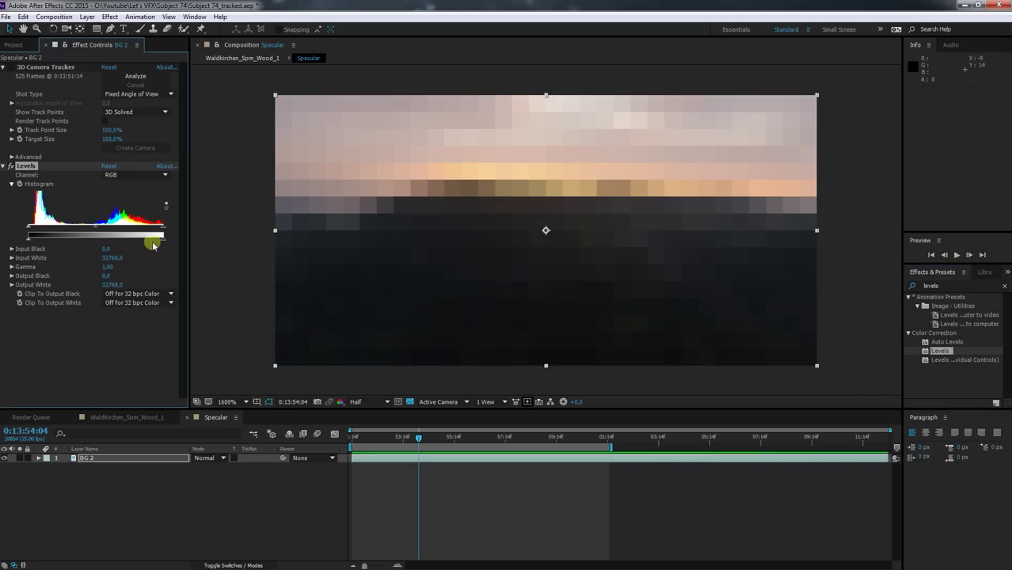
# - Raise Levels input black and lower input white to blow out the sky and blacken the ground
pyautogui.moveTo(163, 229); pyautogui.dragTo(147, 228)
pyautogui.moveTo(27, 229); pyautogui.dragTo(46, 229)
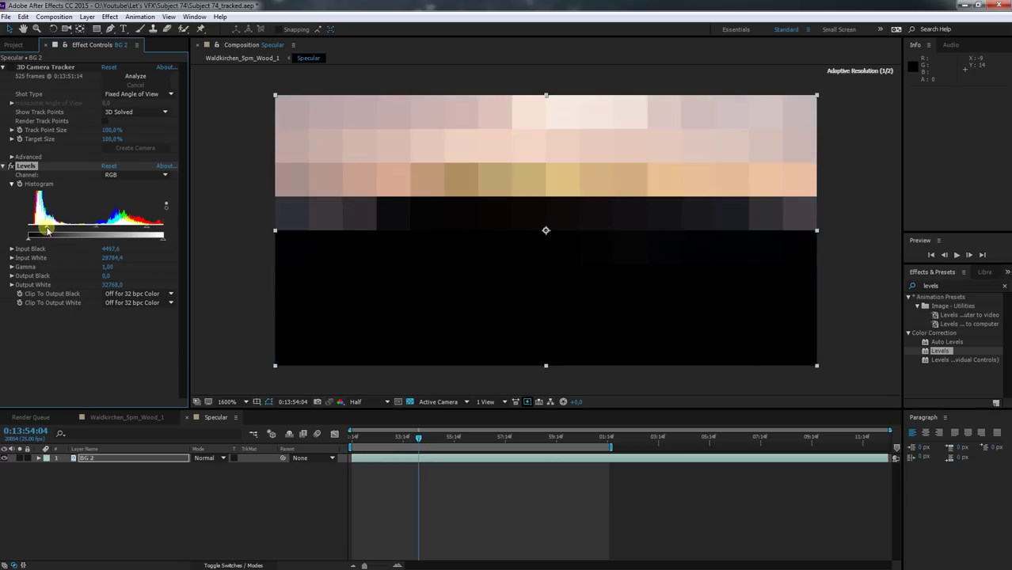
pyautogui.moveTo(147, 229); pyautogui.dragTo(122, 229)
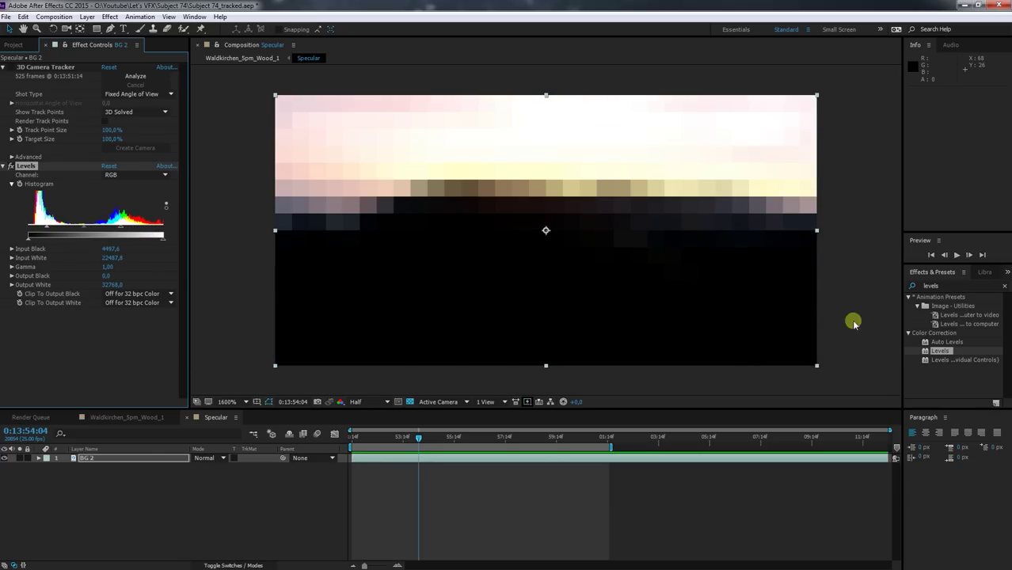
pyautogui.click(950, 285)
pyautogui.write('fast blur')
# - Add Smart Blur with radius 4.8 to BG 2, then return to Waldkirchen_5pm_Wood_1
pyautogui.click(946, 324)
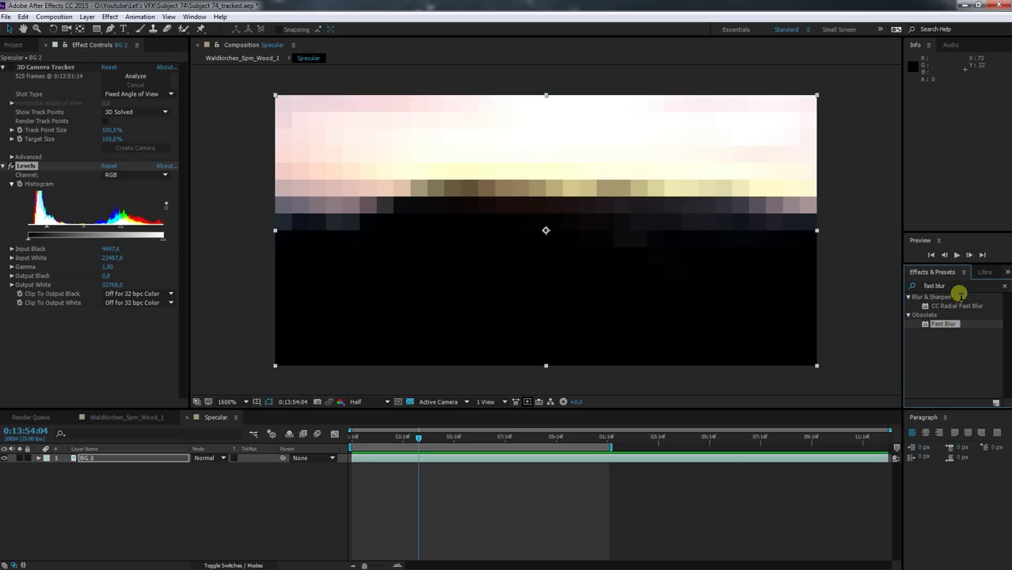
pyautogui.click(957, 285)
pyautogui.write('blur')
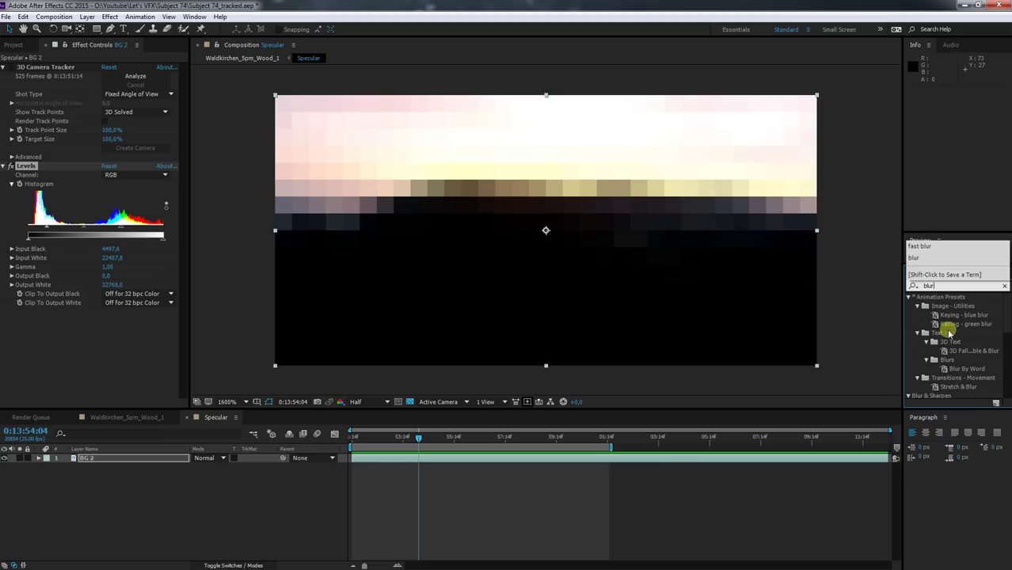
pyautogui.scroll(-3, 946, 333)
pyautogui.scroll(-2, 950, 336)
pyautogui.scroll(-2, 956, 340)
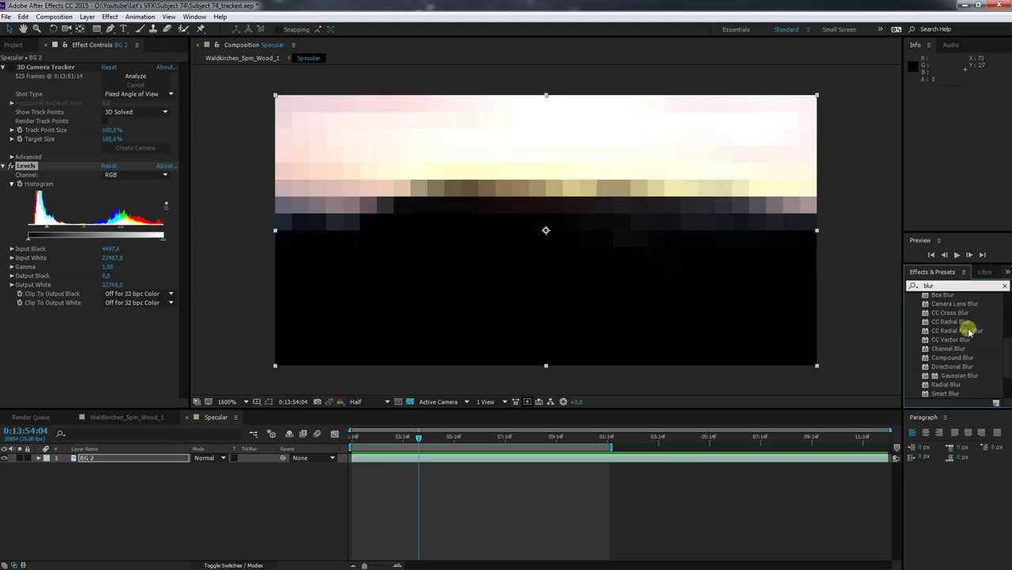
pyautogui.scroll(-3, 968, 328)
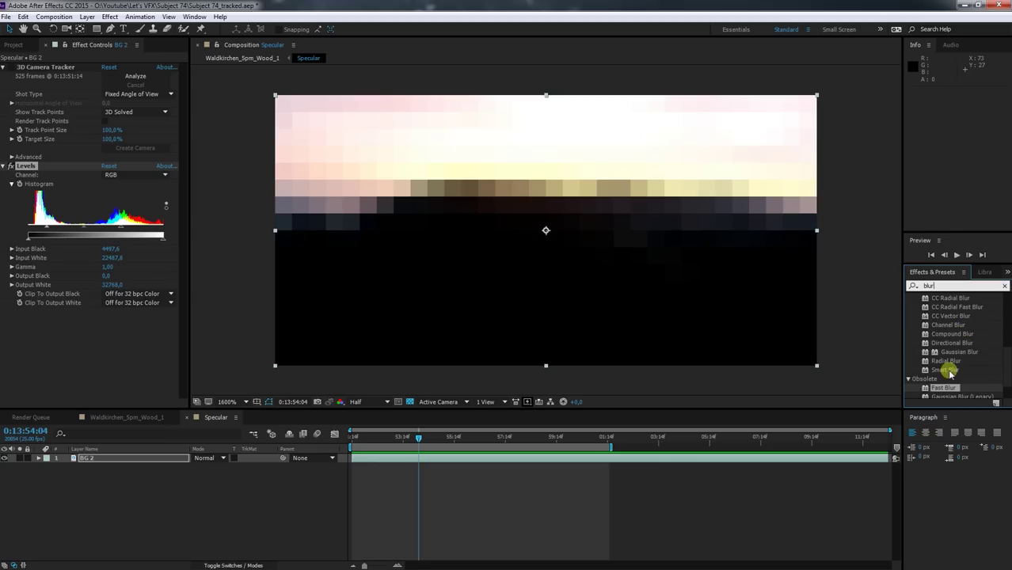
pyautogui.moveTo(945, 369); pyautogui.dragTo(631, 294)
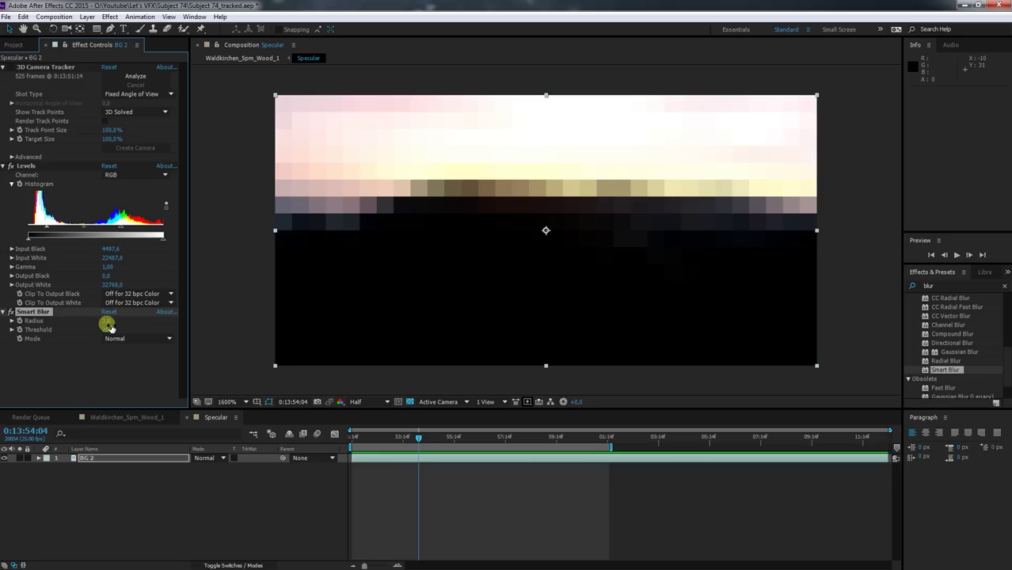
pyautogui.moveTo(114, 321); pyautogui.dragTo(162, 324)
pyautogui.click(111, 417)
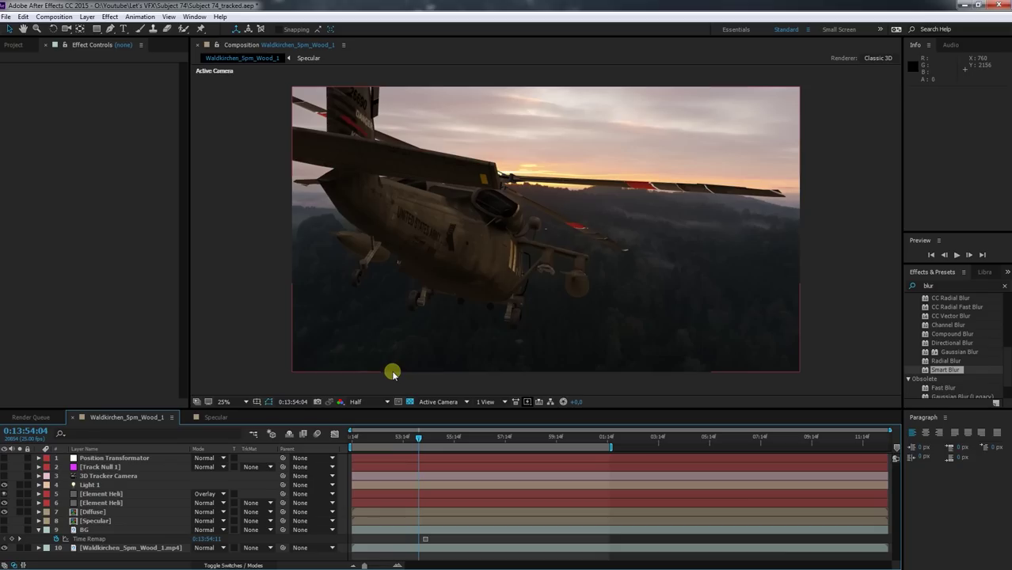
# - Save the project and duplicate the top Element Heli layer
pyautogui.hotkey('ctrl', 's')
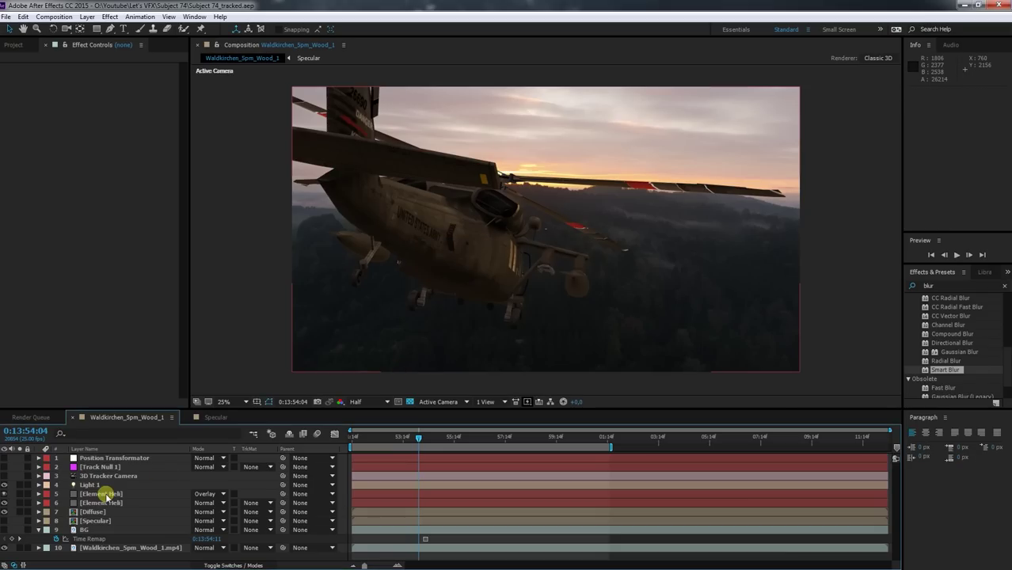
pyautogui.click(102, 494)
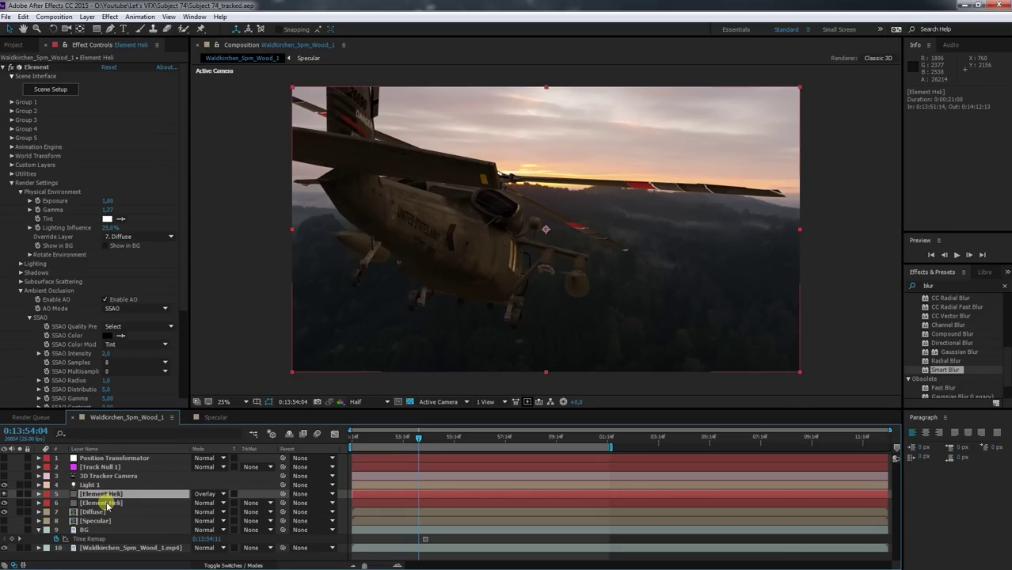
pyautogui.hotkey('ctrl', 'd')
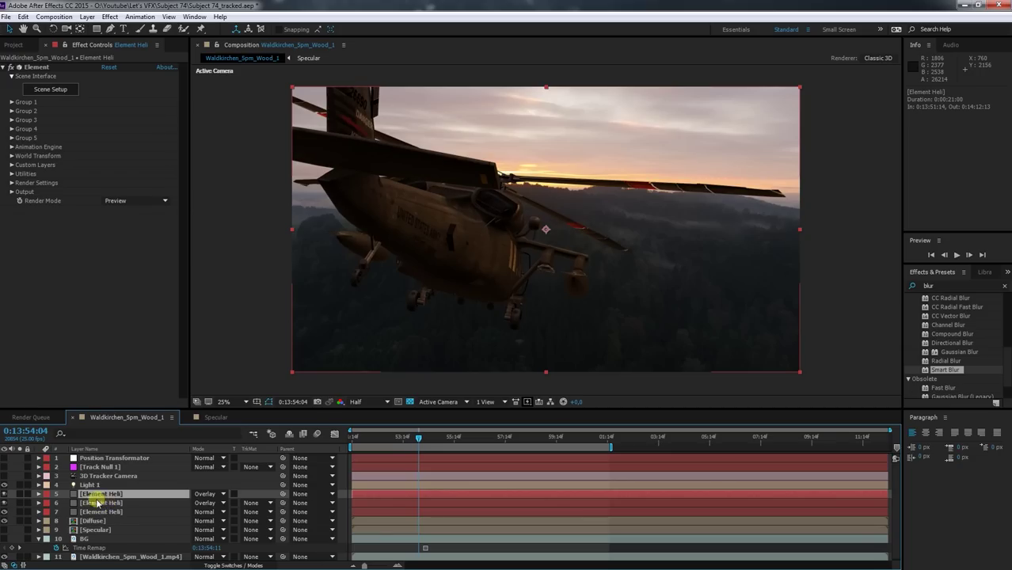
# - Set the copy's Physical Environment Override Layer to the Specular precomp
pyautogui.click(11, 182)
pyautogui.click(21, 193)
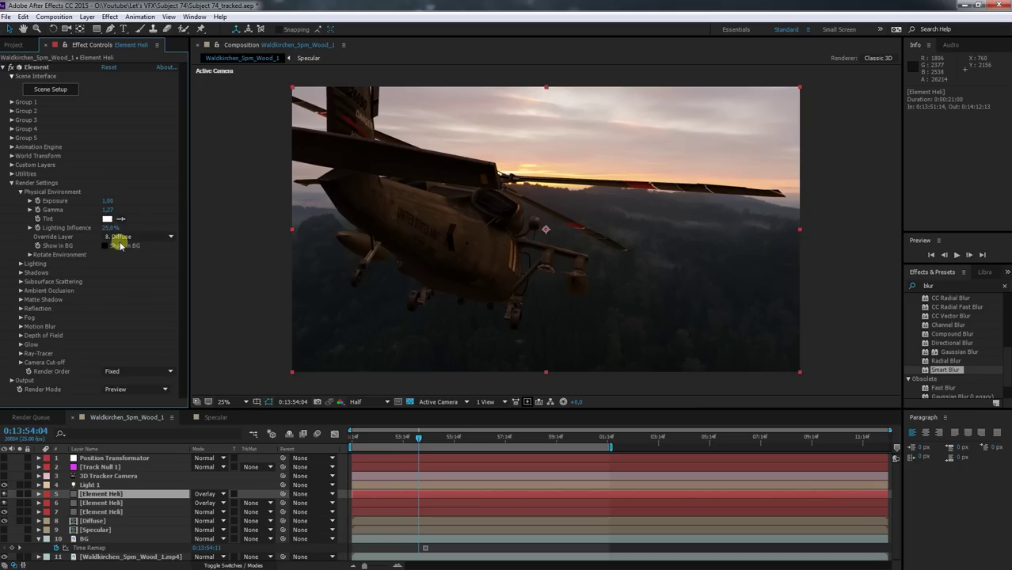
pyautogui.click(127, 236)
pyautogui.click(136, 333)
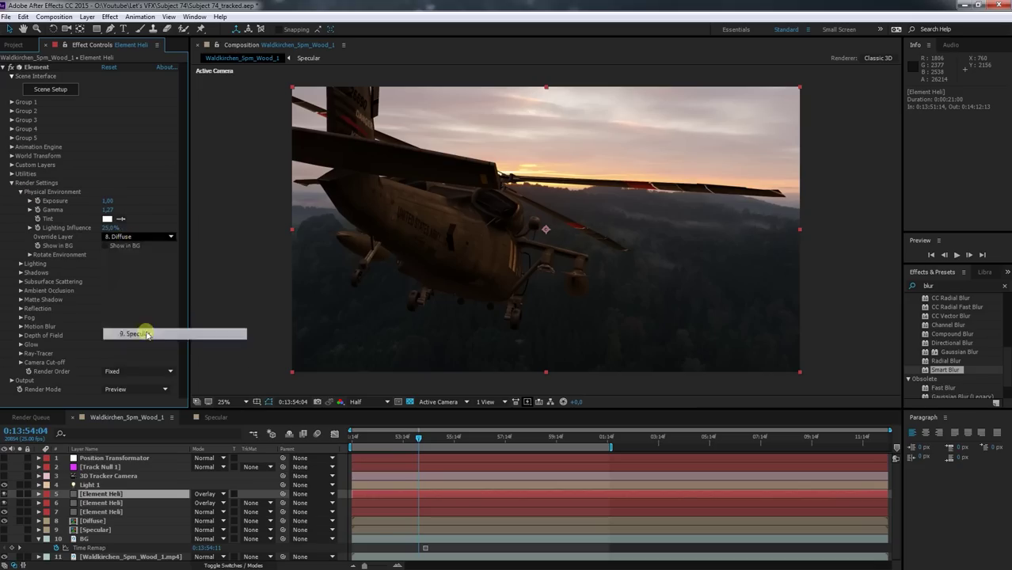
# - Open Element 3D Scene Setup and select the krahet v model's Material_34
pyautogui.click(60, 91)
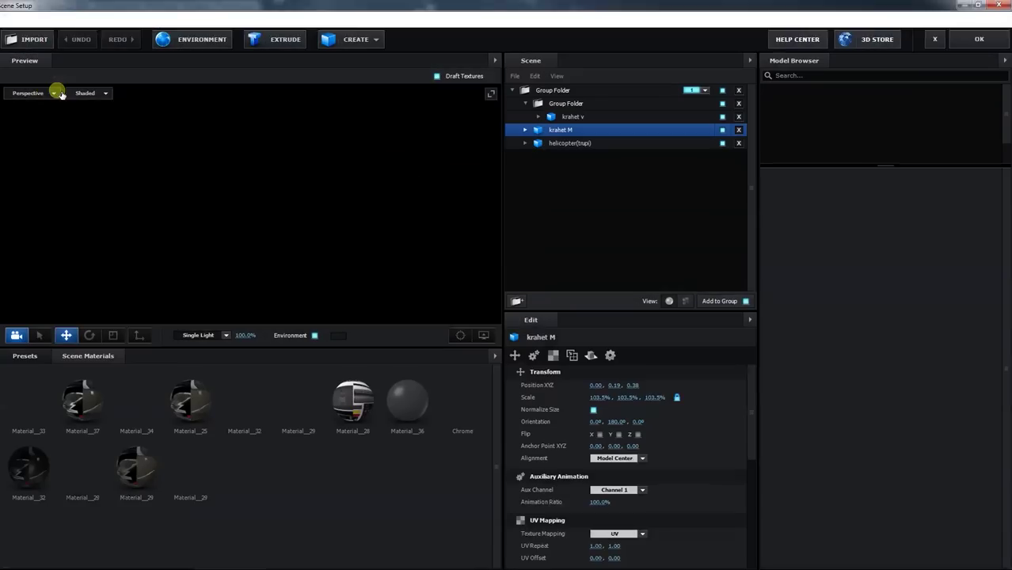
pyautogui.scroll(-5, 411, 227)
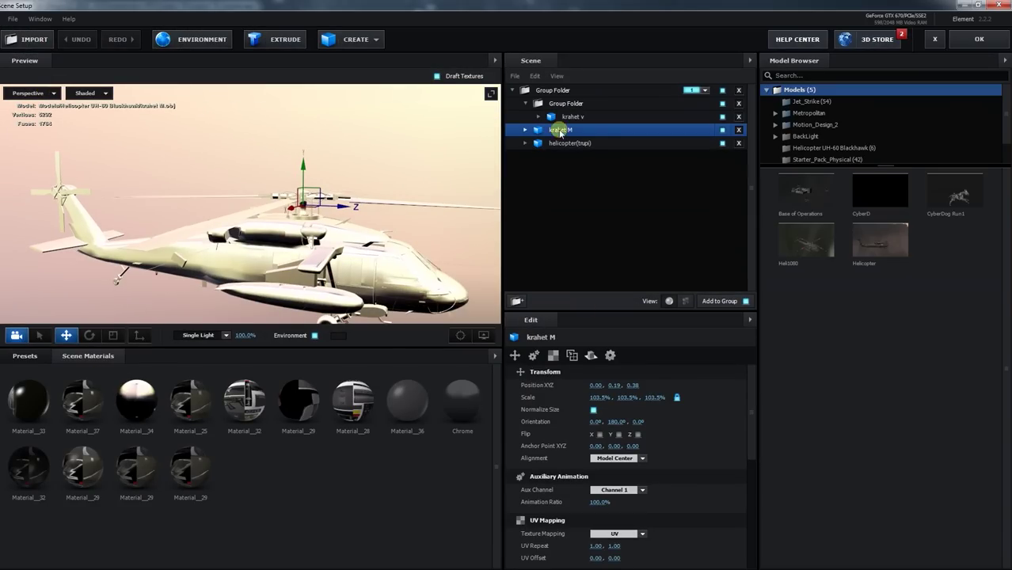
pyautogui.click(538, 117)
pyautogui.click(136, 399)
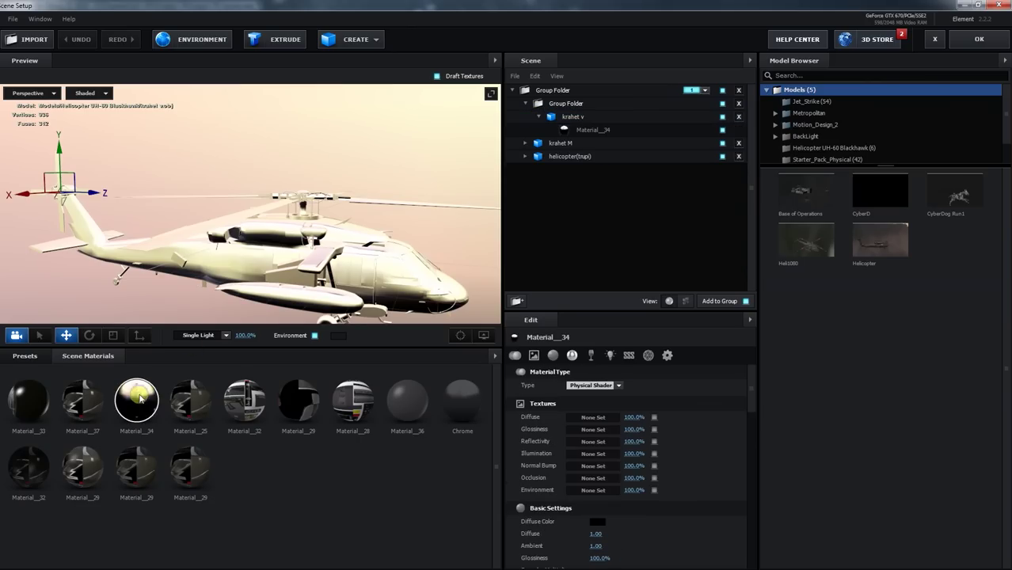
# - Turn Material_34's specular multiplier and glossiness down to 0%, reviewing its physical shader settings
pyautogui.scroll(-1, 616, 470)
pyautogui.scroll(-2, 618, 472)
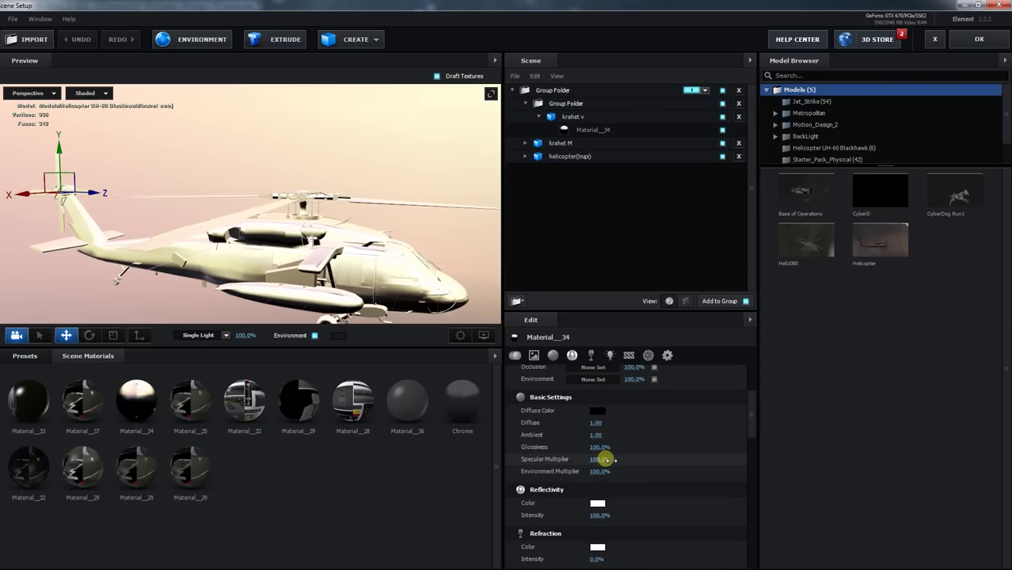
pyautogui.moveTo(593, 463); pyautogui.dragTo(542, 470)
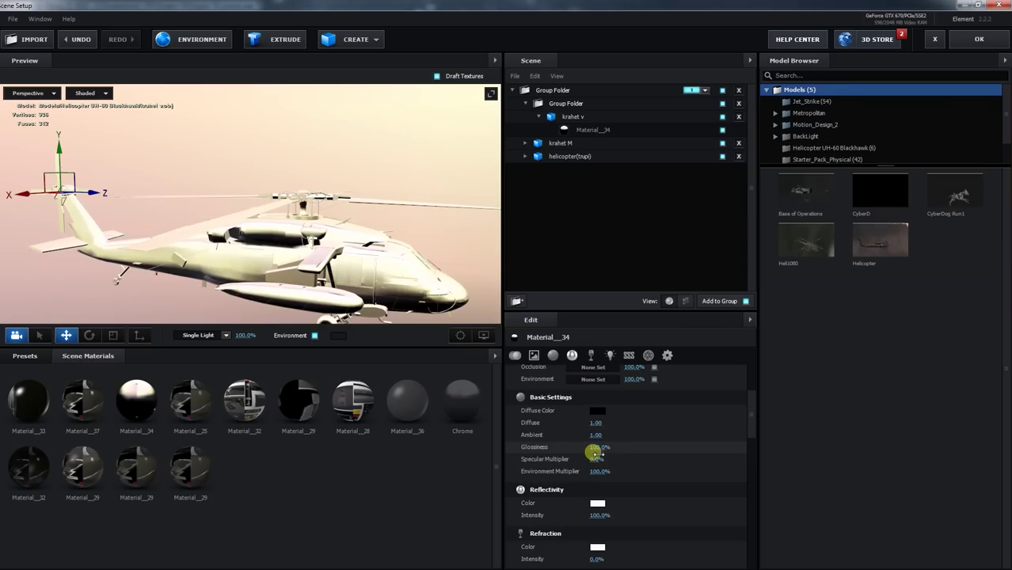
pyautogui.moveTo(599, 445); pyautogui.dragTo(524, 453)
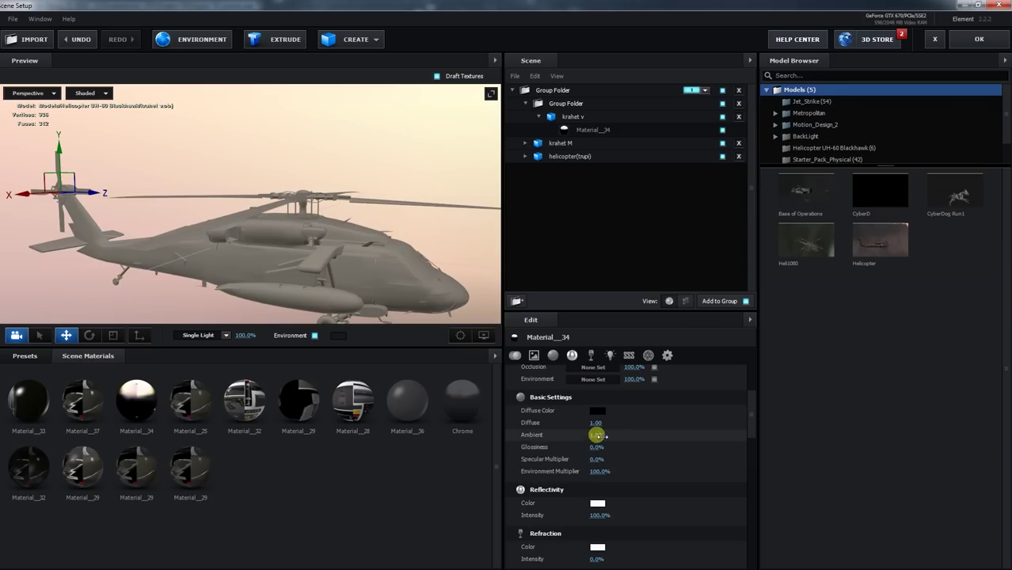
pyautogui.scroll(-2, 610, 486)
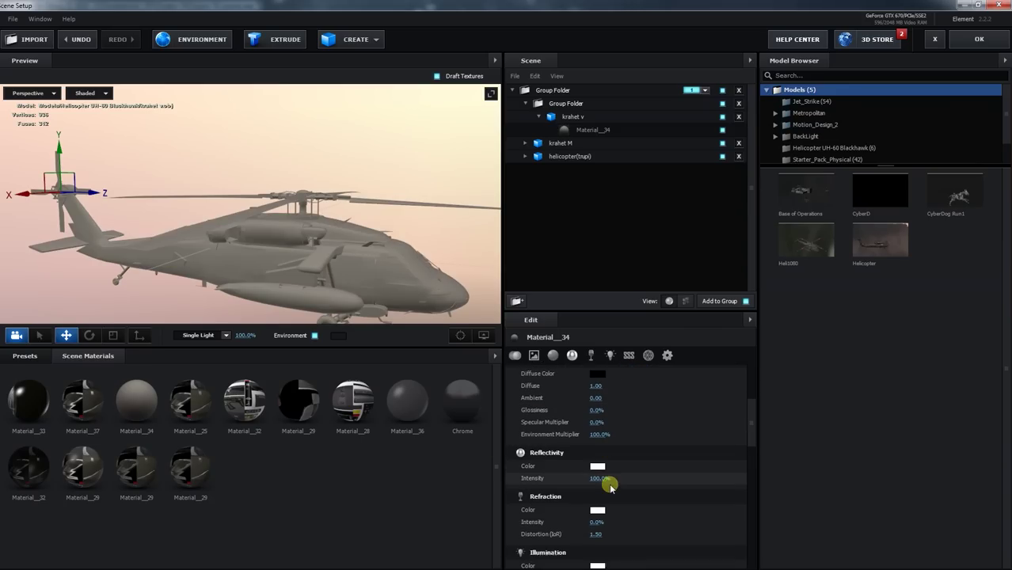
pyautogui.scroll(-2, 602, 486)
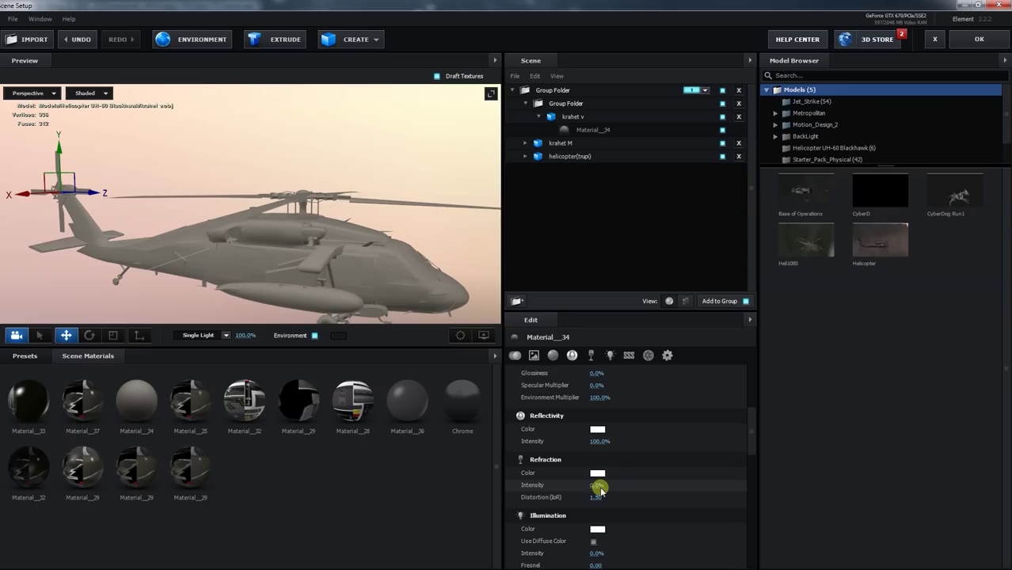
pyautogui.scroll(2, 607, 499)
pyautogui.scroll(2, 607, 499)
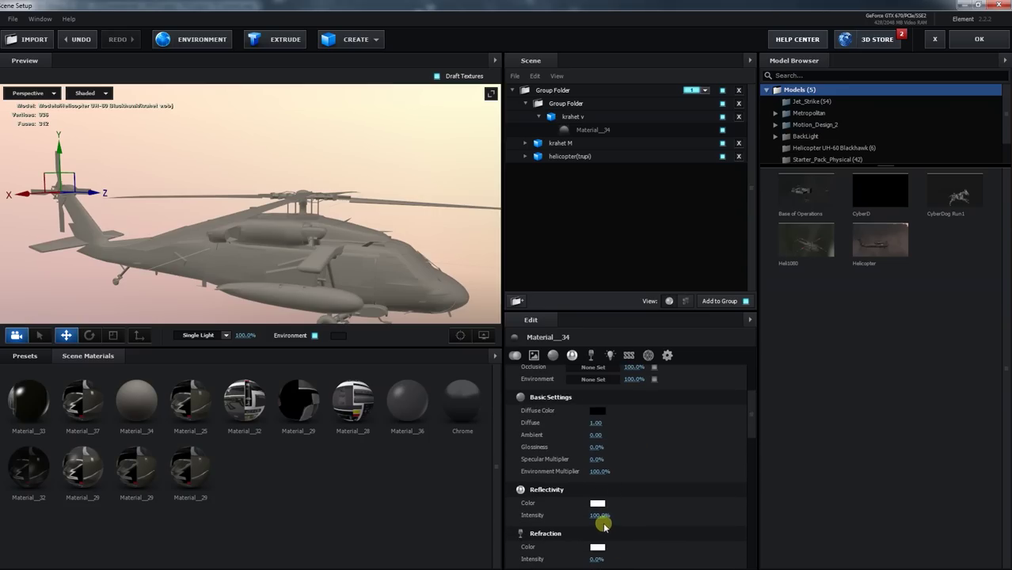
pyautogui.scroll(2, 607, 511)
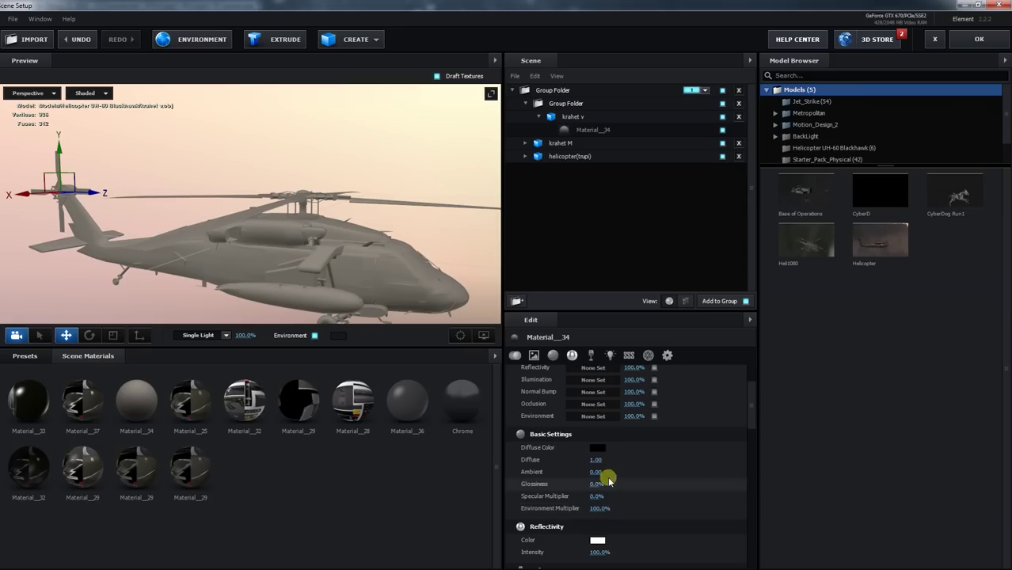
pyautogui.scroll(1, 640, 471)
pyautogui.scroll(3, 639, 471)
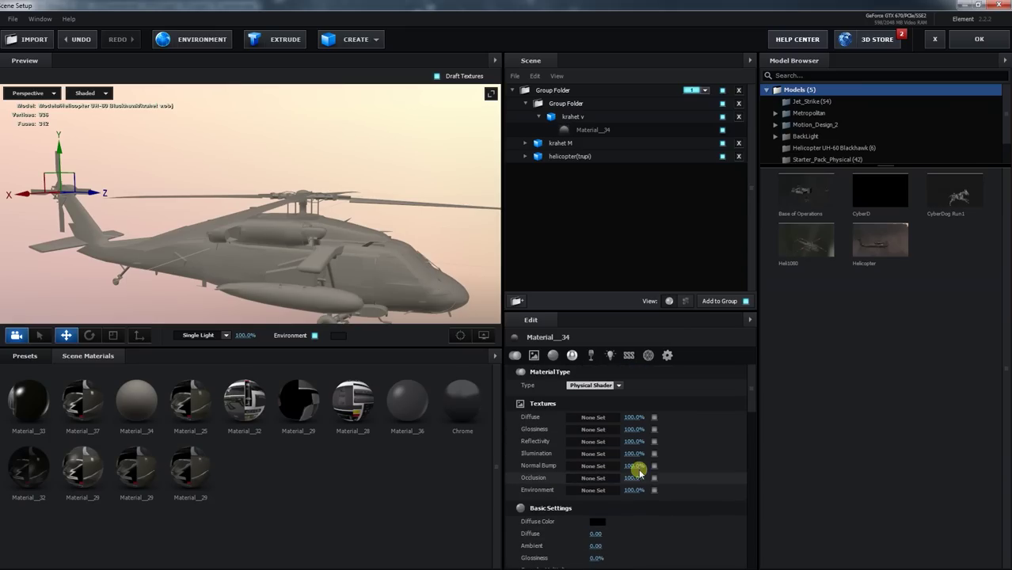
pyautogui.moveTo(634, 465)
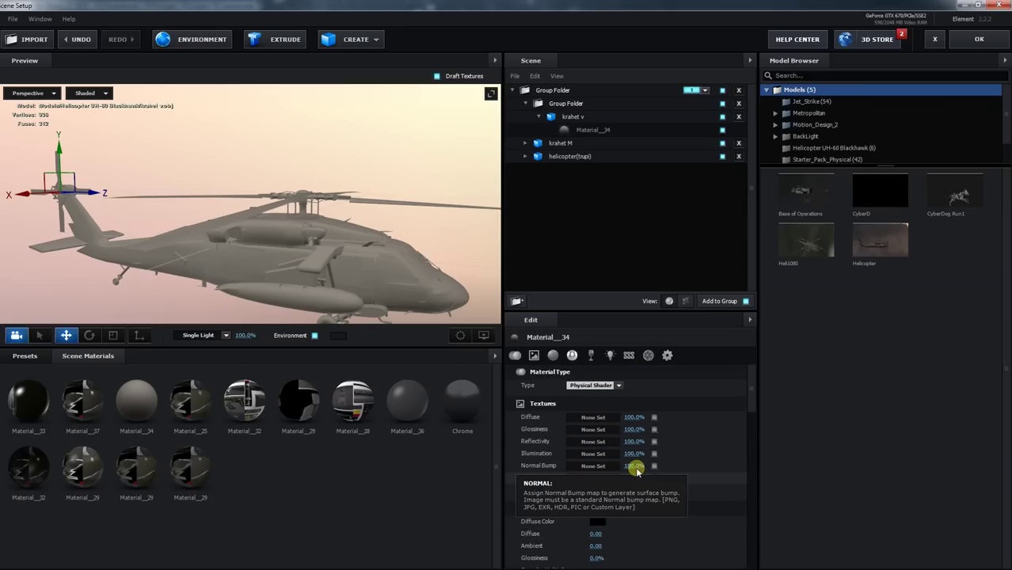
# - Switch Material_34 to a Standard Shader and orbit the preview to inspect the helicopter
pyautogui.click(595, 385)
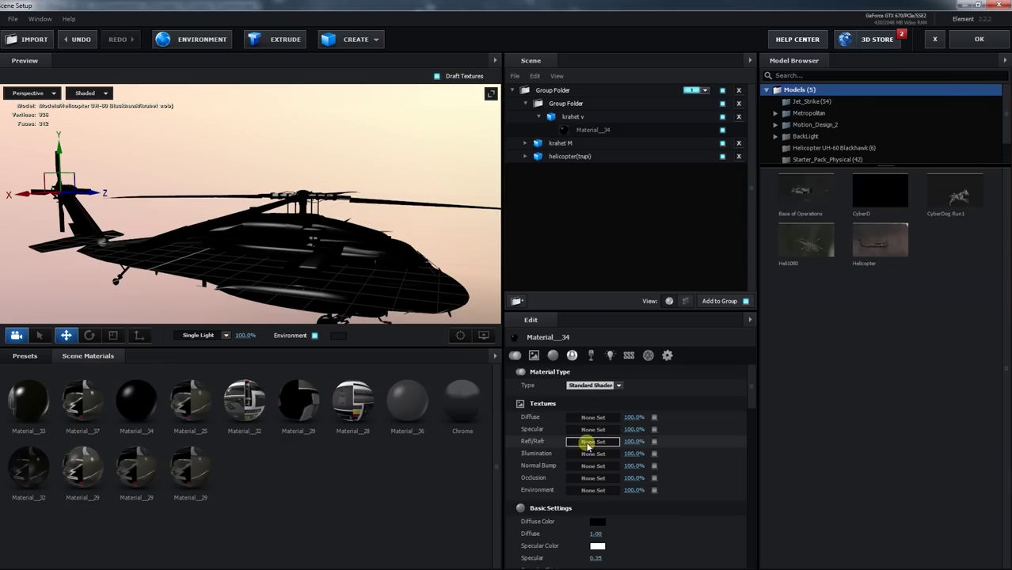
pyautogui.moveTo(429, 294)
pyautogui.mouseDown()
pyautogui.moveTo(481, 294)
pyautogui.moveTo(429, 307)
pyautogui.moveTo(405, 293)
pyautogui.moveTo(294, 293)
pyautogui.mouseUp()
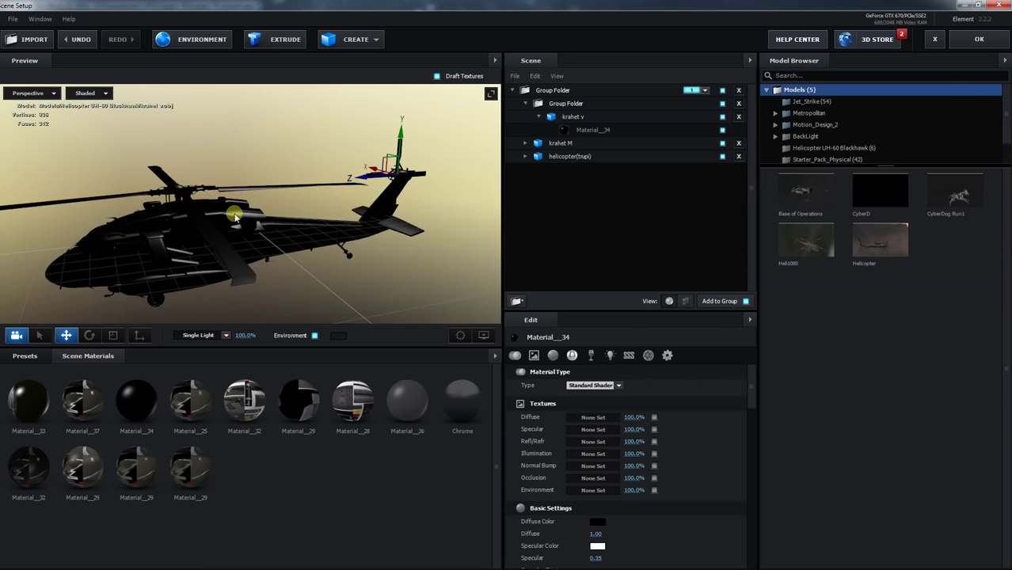
pyautogui.moveTo(264, 220)
pyautogui.mouseDown()
pyautogui.moveTo(277, 242)
pyautogui.moveTo(242, 237)
pyautogui.moveTo(274, 255)
pyautogui.moveTo(317, 253)
pyautogui.moveTo(363, 226)
pyautogui.moveTo(402, 220)
pyautogui.moveTo(454, 237)
pyautogui.moveTo(493, 230)
pyautogui.moveTo(434, 265)
pyautogui.moveTo(403, 235)
pyautogui.moveTo(414, 232)
pyautogui.moveTo(384, 241)
pyautogui.moveTo(310, 228)
pyautogui.moveTo(376, 228)
pyautogui.moveTo(350, 238)
pyautogui.mouseUp()
# - Set specular to about 0.36 and shininess to 0.55, then apply the scene
pyautogui.scroll(-1, 582, 447)
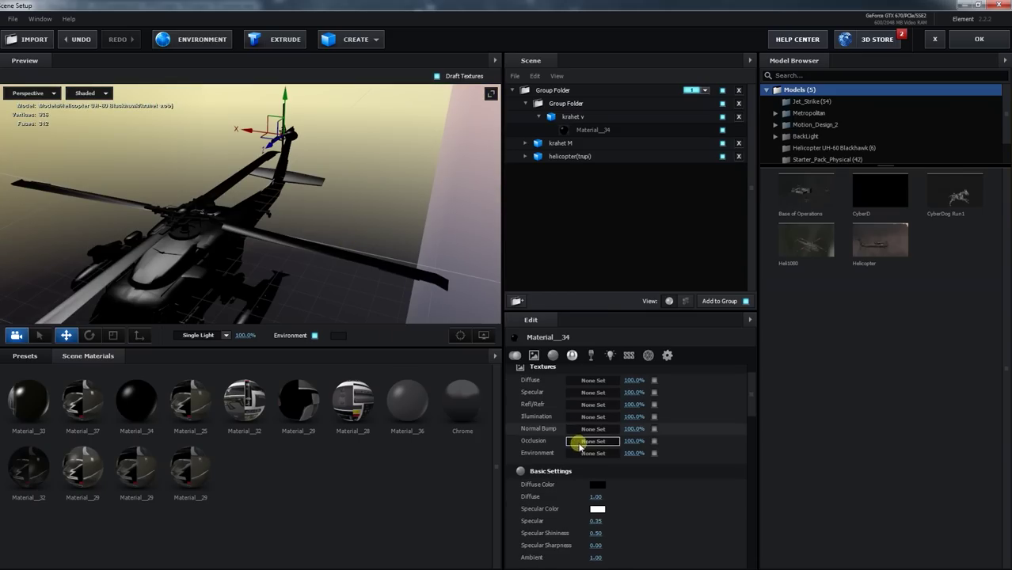
pyautogui.moveTo(595, 522)
pyautogui.mouseDown()
pyautogui.moveTo(569, 519)
pyautogui.moveTo(586, 521)
pyautogui.mouseUp()
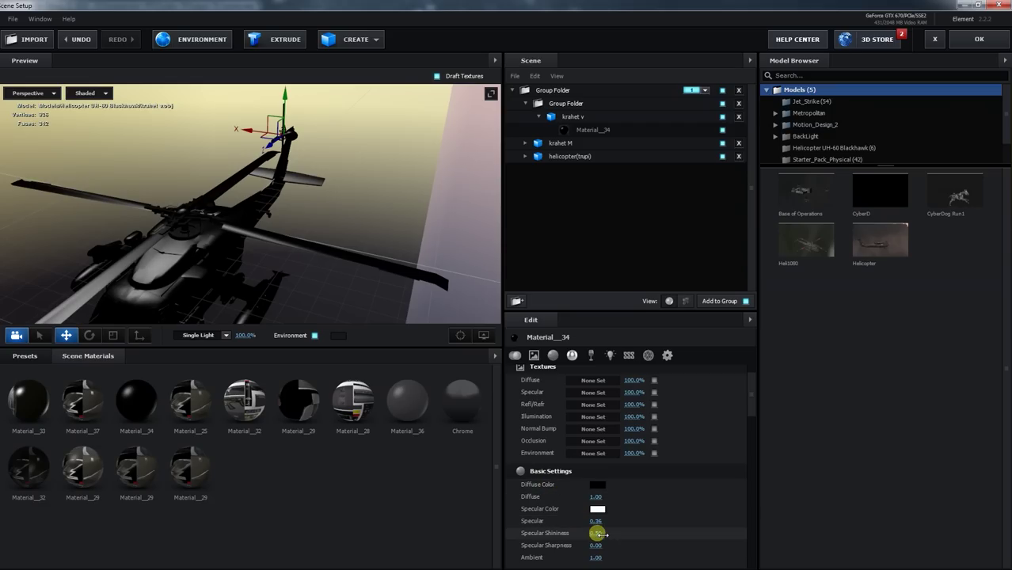
pyautogui.moveTo(595, 534); pyautogui.dragTo(594, 534)
pyautogui.moveTo(344, 289); pyautogui.dragTo(300, 289)
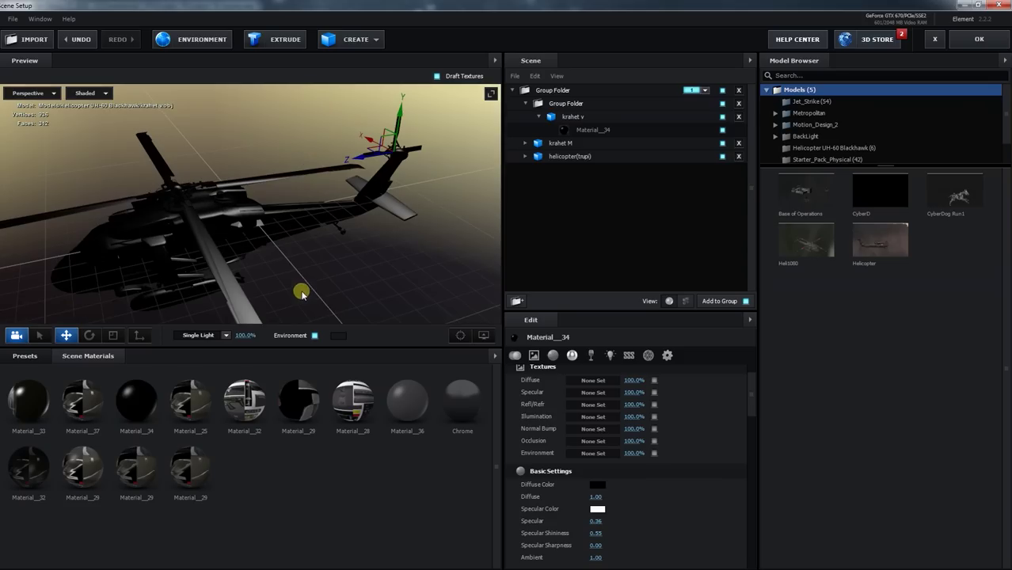
pyautogui.click(959, 38)
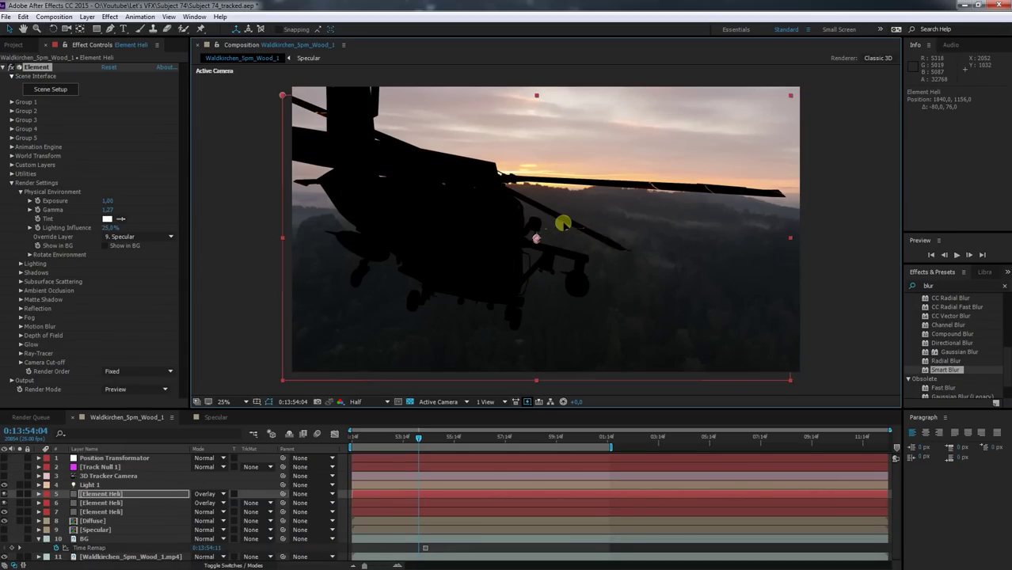
# - Undo the accidental layer move and set the specular Element Heli layer to Add mode
pyautogui.hotkey('ctrl', 'z')
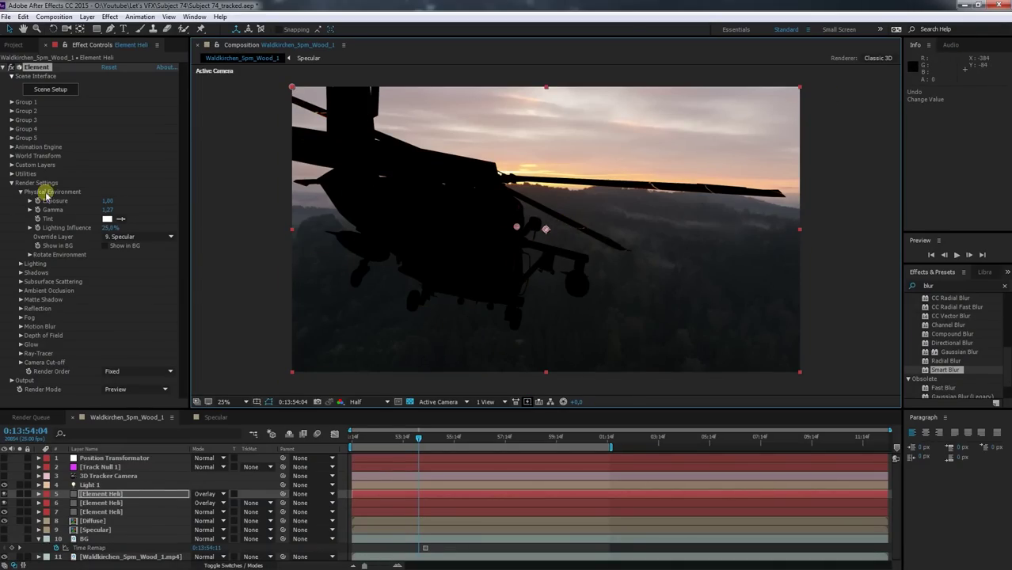
pyautogui.click(207, 494)
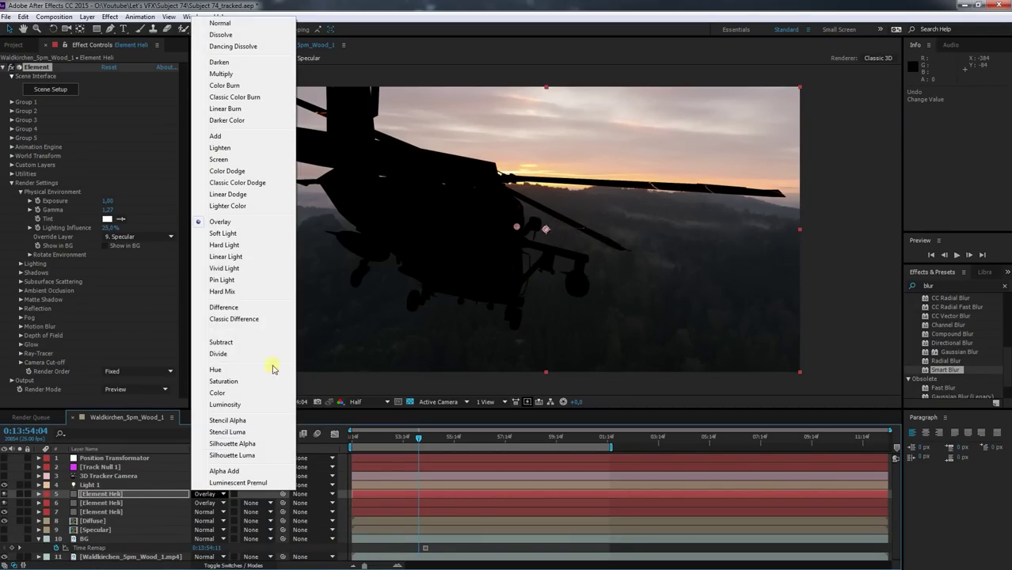
pyautogui.click(215, 137)
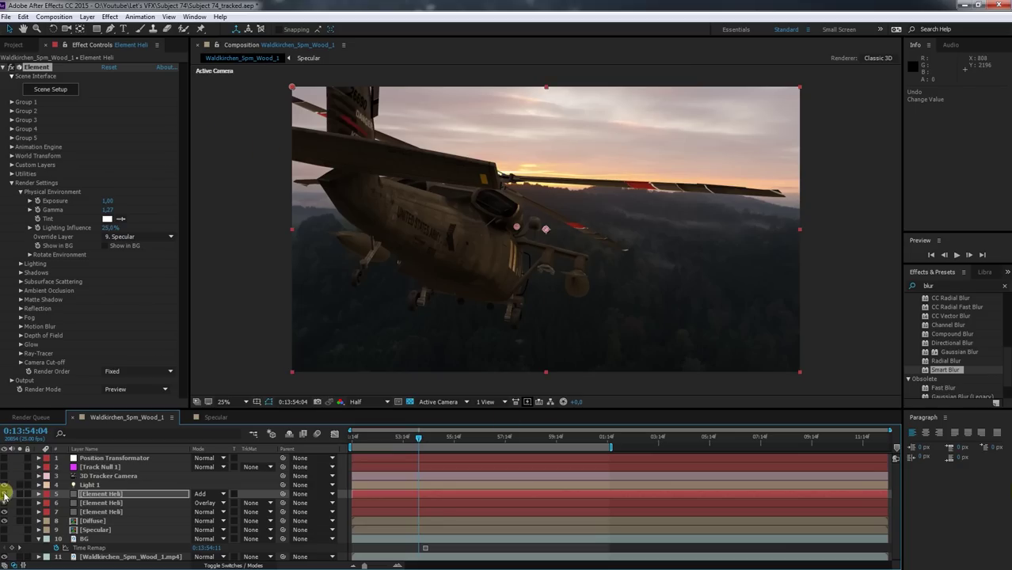
# - Check layer 6's settings, reselect layer 5, and set preview resolution to Full
pyautogui.click(91, 503)
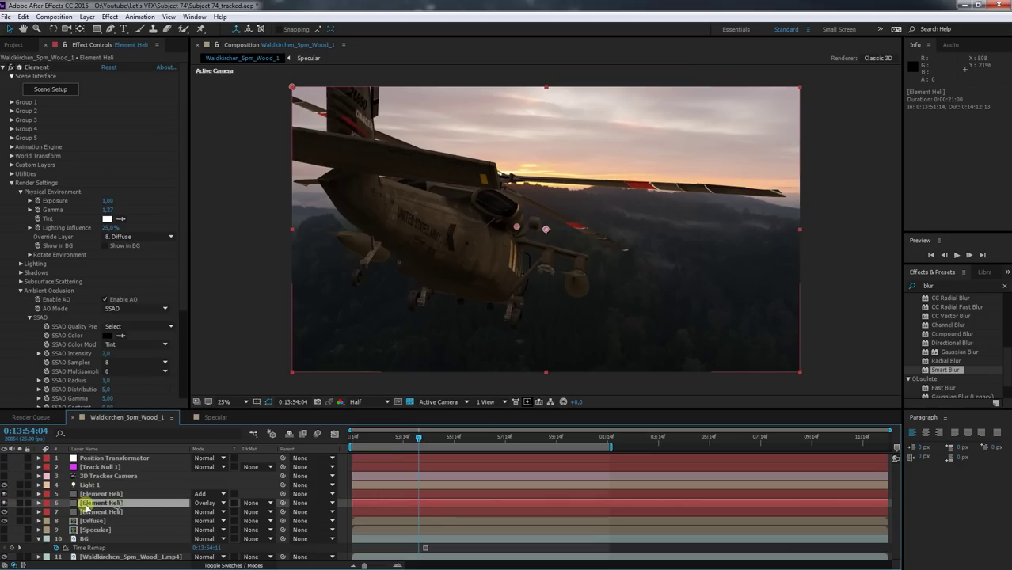
pyautogui.click(3, 503)
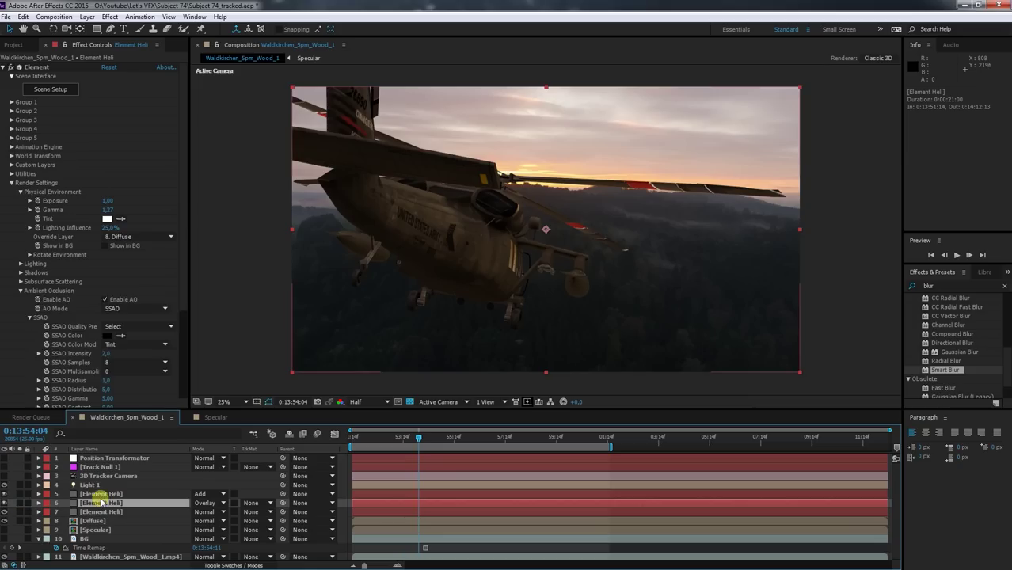
pyautogui.click(100, 494)
pyautogui.click(356, 403)
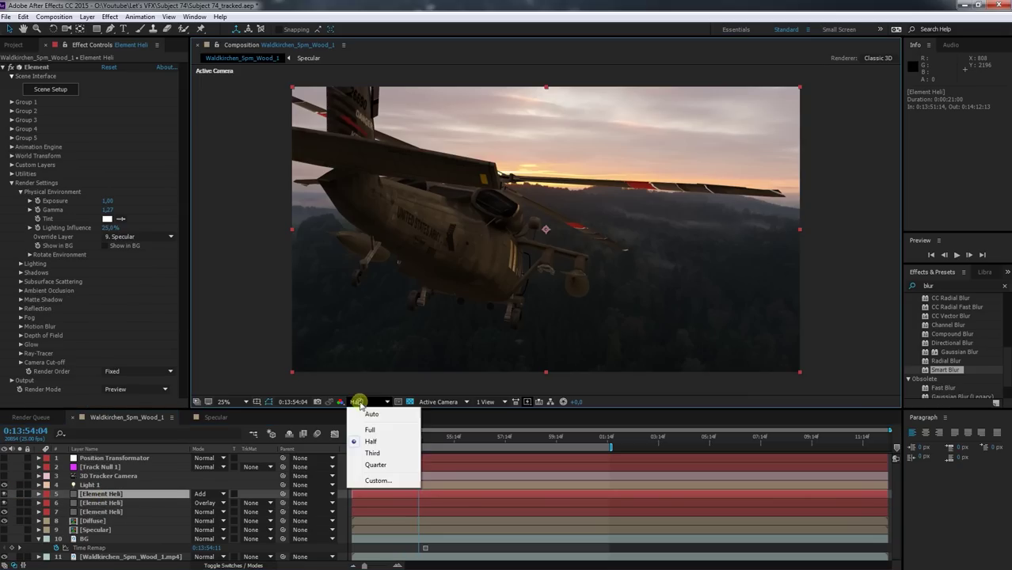
pyautogui.click(371, 429)
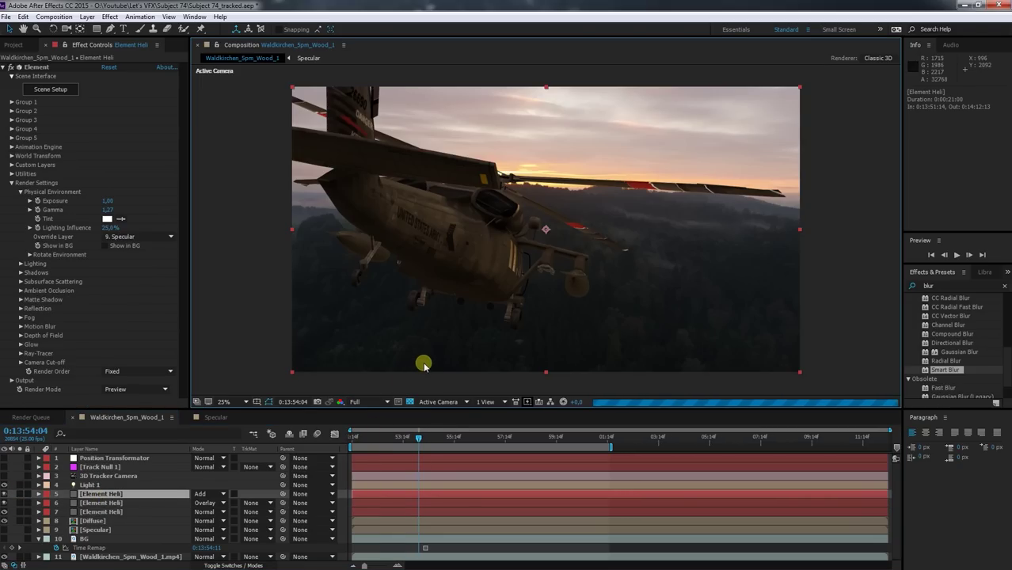
# - Save the project and set layers 5 and 6 Element Render Mode to Full Render
pyautogui.hotkey('ctrl', 's')
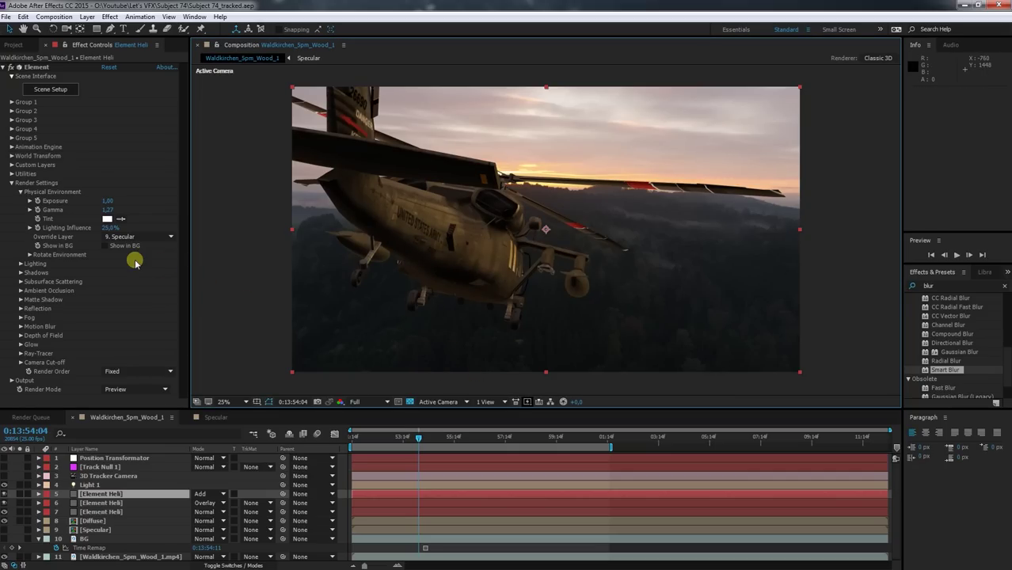
pyautogui.click(118, 389)
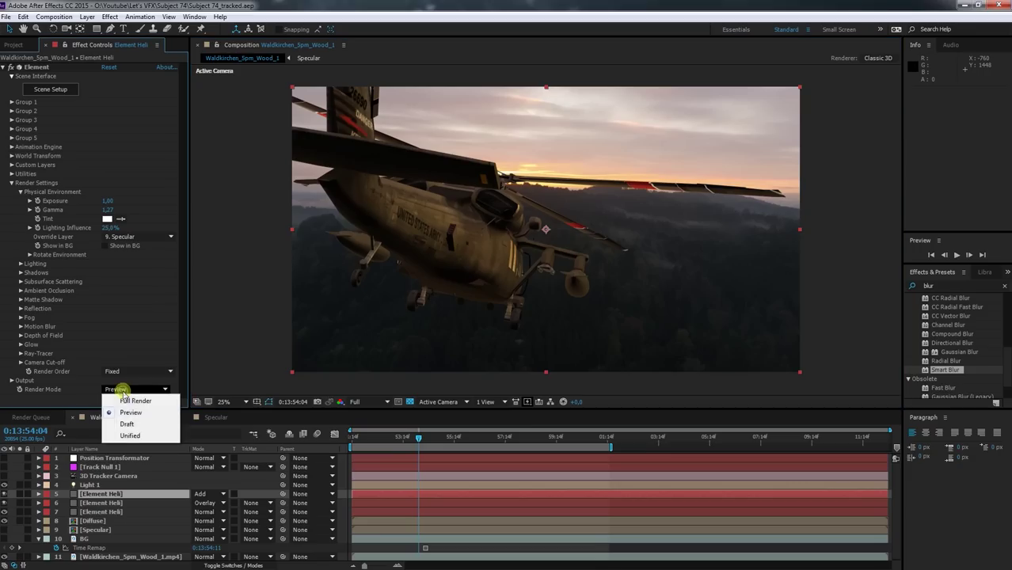
pyautogui.click(135, 400)
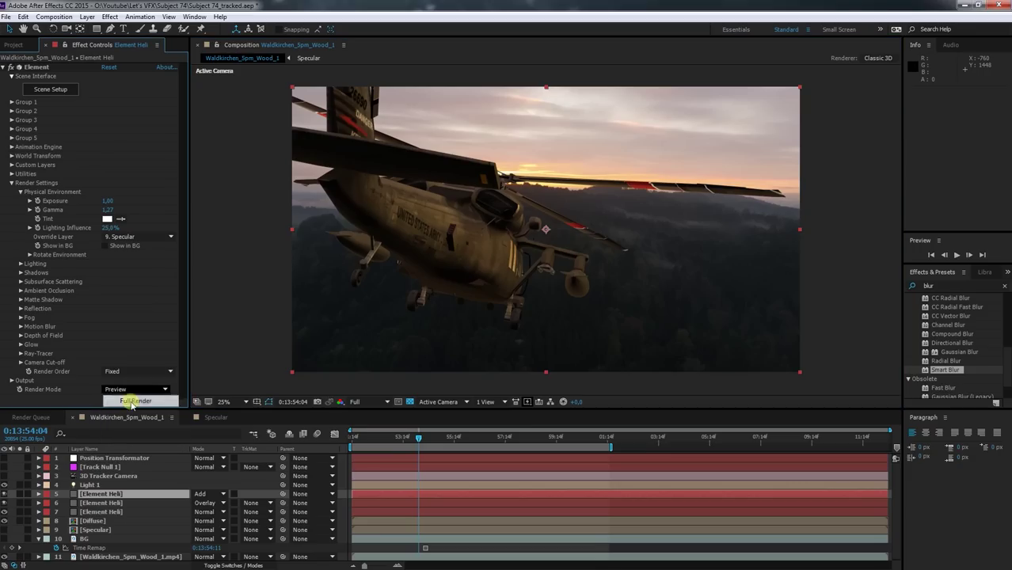
pyautogui.click(116, 504)
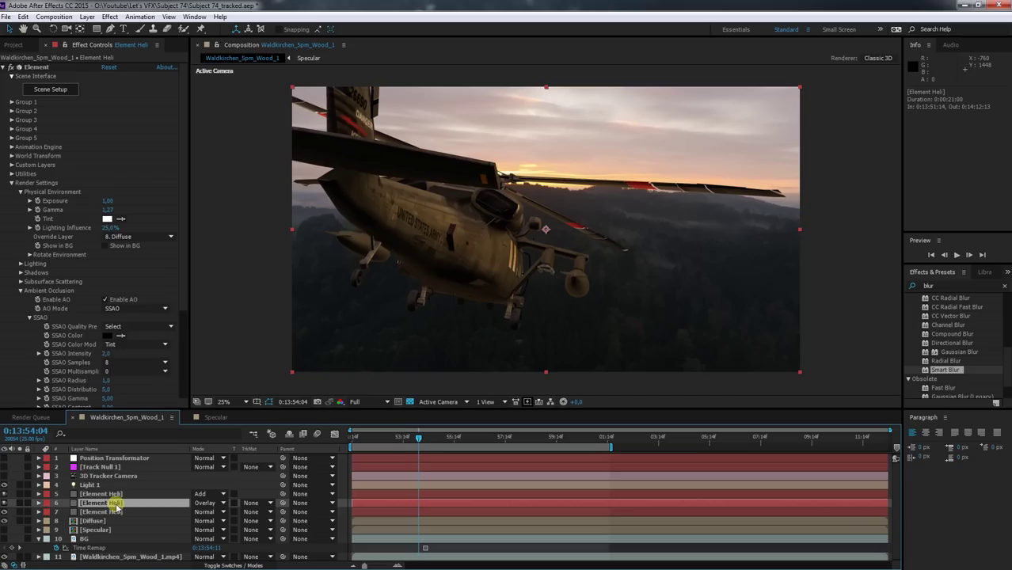
pyautogui.click(21, 290)
pyautogui.click(11, 380)
pyautogui.click(135, 389)
pyautogui.click(133, 400)
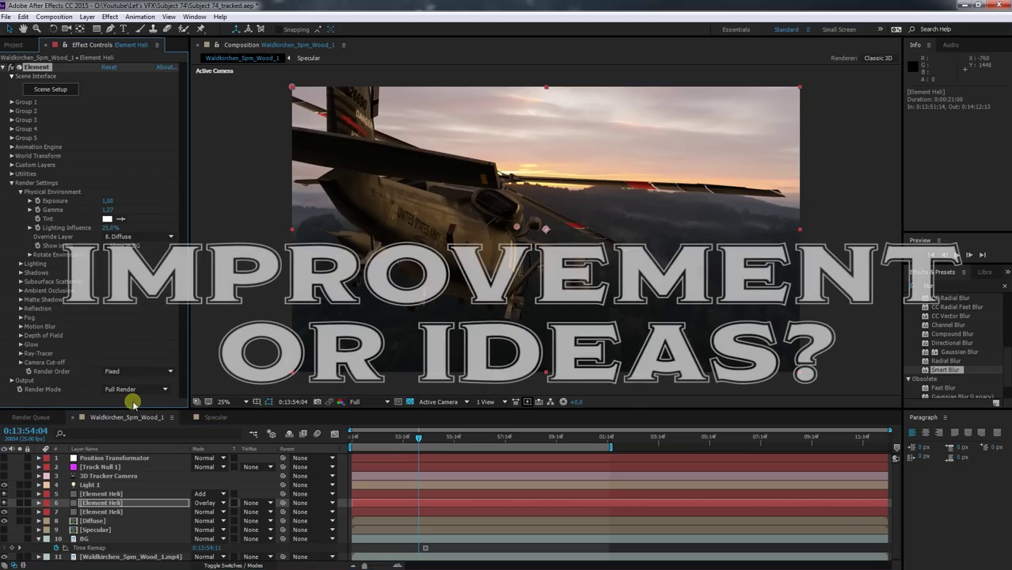
# - Set layer 7's Element Output Render Mode to Full Render
pyautogui.click(101, 511)
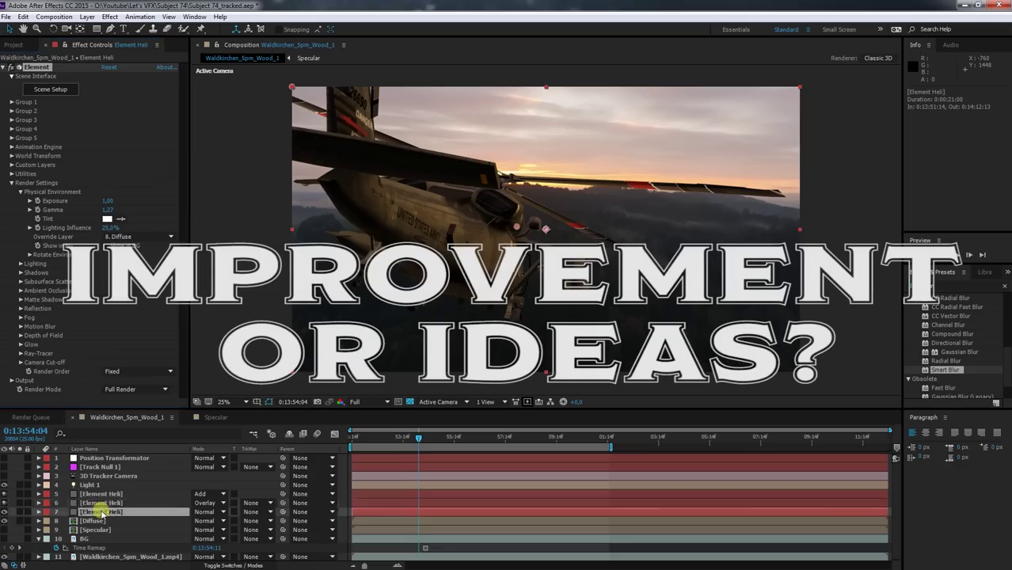
pyautogui.click(20, 289)
pyautogui.click(11, 380)
pyautogui.click(135, 388)
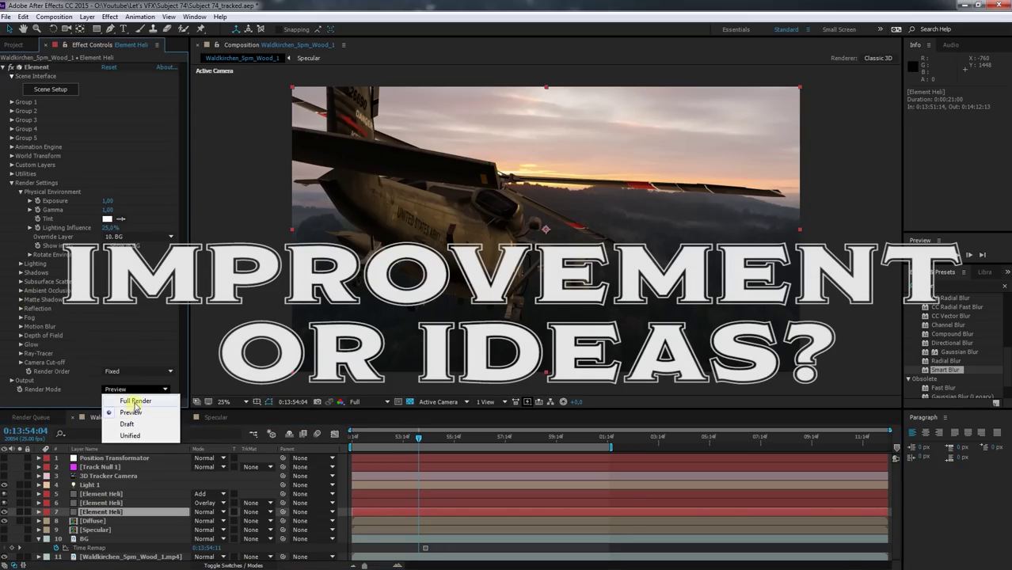
pyautogui.click(136, 401)
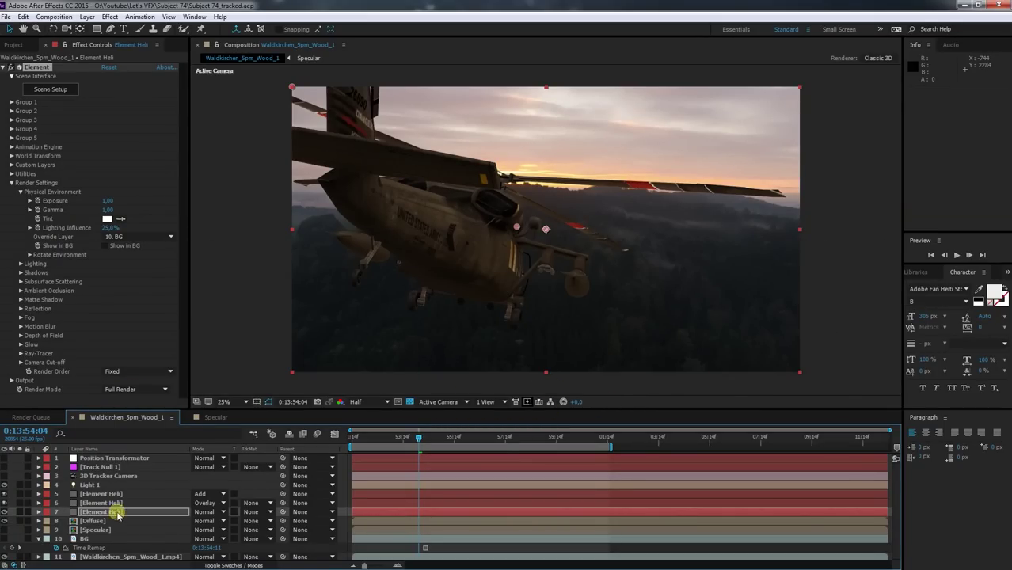
# - Review the Element settings on helicopter pass layers 6 and 7, then show the Composition menu
pyautogui.click(117, 503)
pyautogui.scroll(-3, 136, 361)
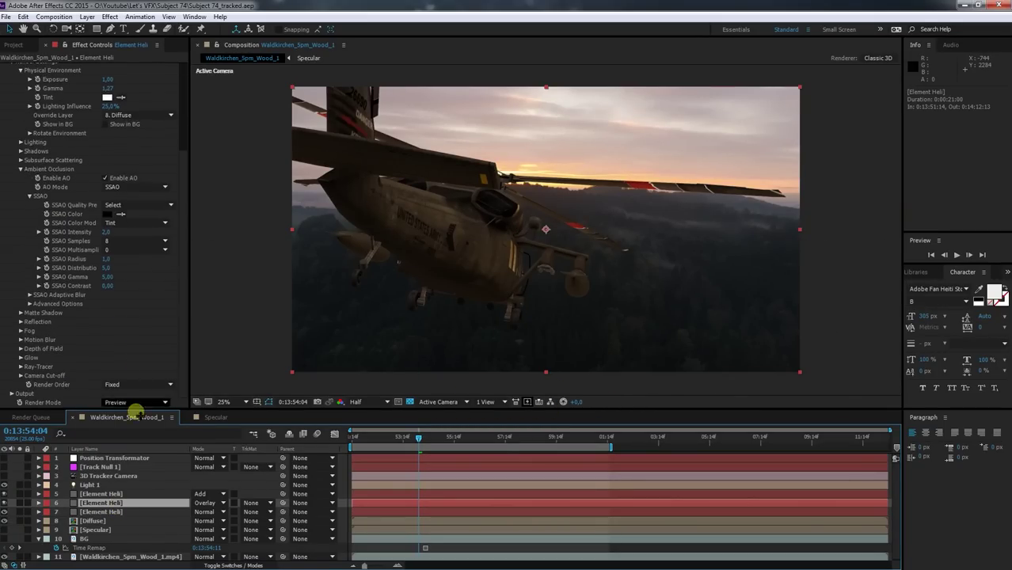
pyautogui.click(115, 512)
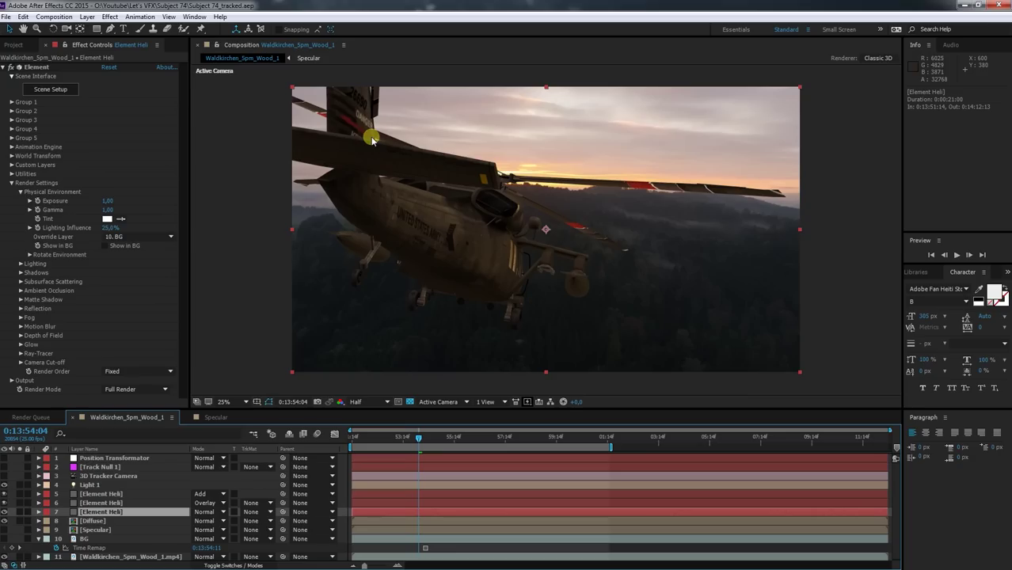
pyautogui.click(62, 17)
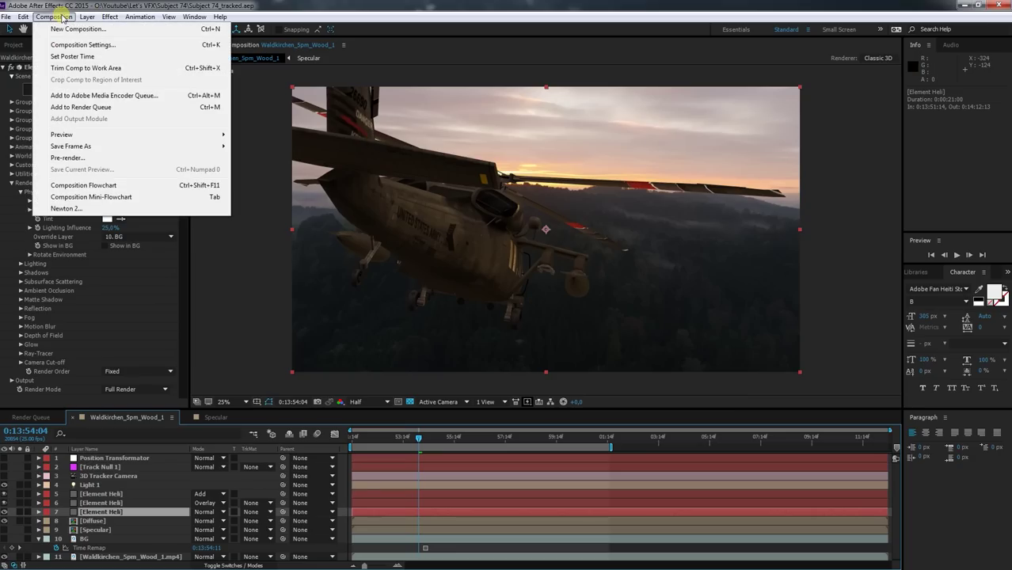